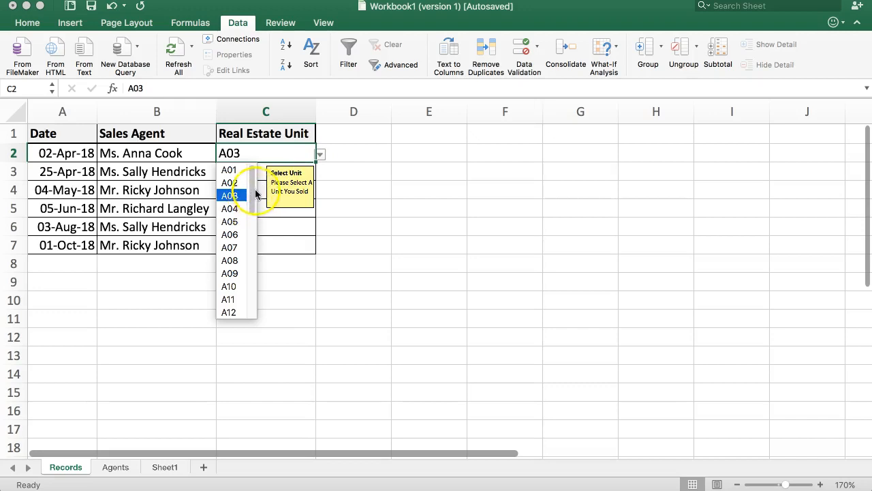
Step: Set the first record's real estate unit in C2 to A01
{"action": "left_click", "coordinate": [234, 169]}
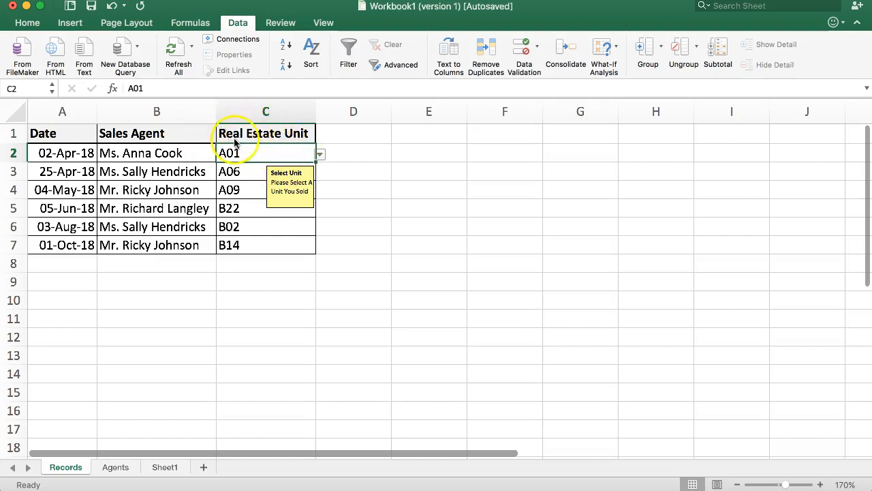
Step: Look over the unit IDs, prices and M2 values on Sheet1, and return to the Records sheet
{"action": "left_click", "coordinate": [165, 466]}
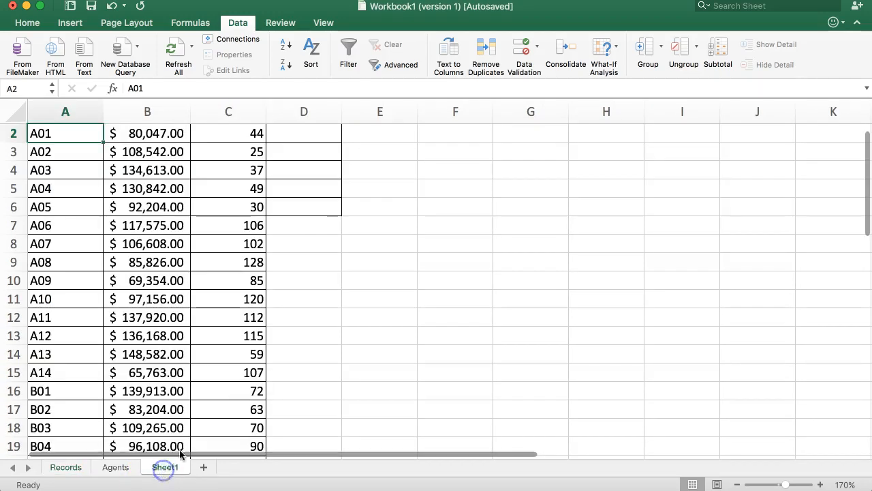
{"action": "scroll", "coordinate": [273, 243], "scroll_direction": "up", "scroll_amount": 1}
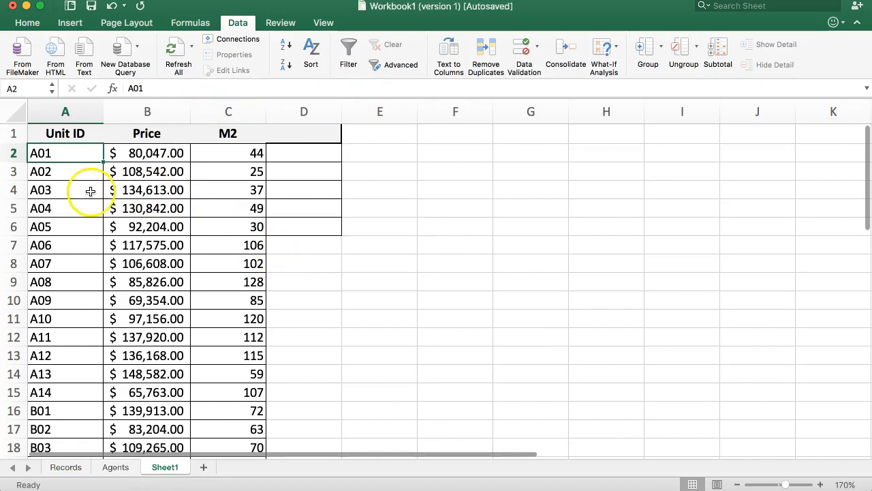
{"action": "left_click", "coordinate": [226, 152]}
{"action": "left_click", "coordinate": [217, 193]}
{"action": "left_click", "coordinate": [132, 153]}
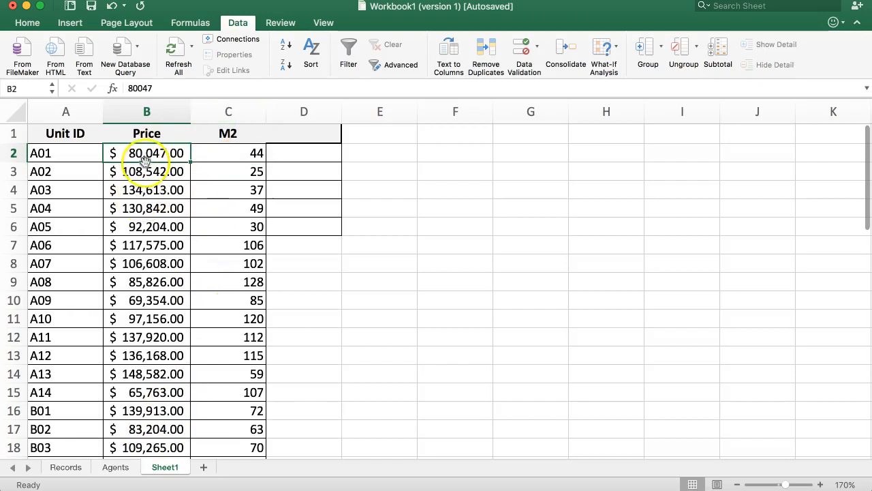
{"action": "left_click", "coordinate": [65, 467]}
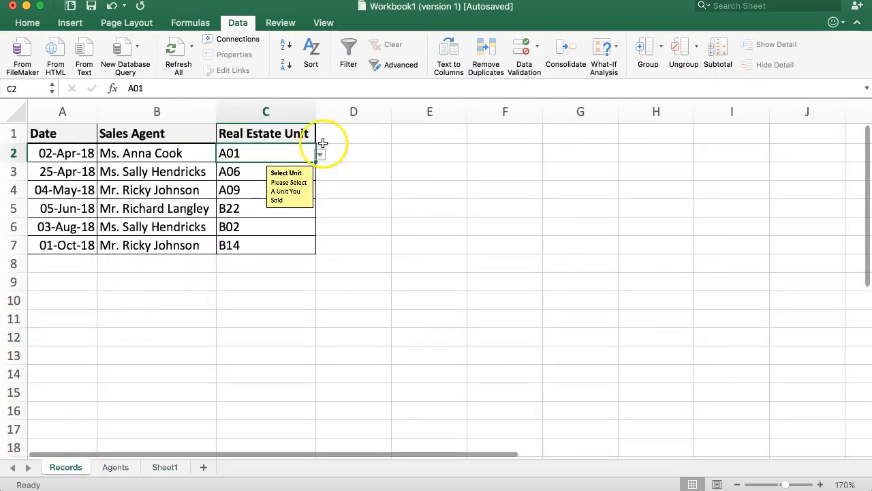
{"action": "left_click", "coordinate": [343, 156]}
{"action": "left_click", "coordinate": [350, 136]}
{"action": "left_click", "coordinate": [349, 164]}
{"action": "left_click", "coordinate": [354, 152]}
{"action": "left_click", "coordinate": [408, 155]}
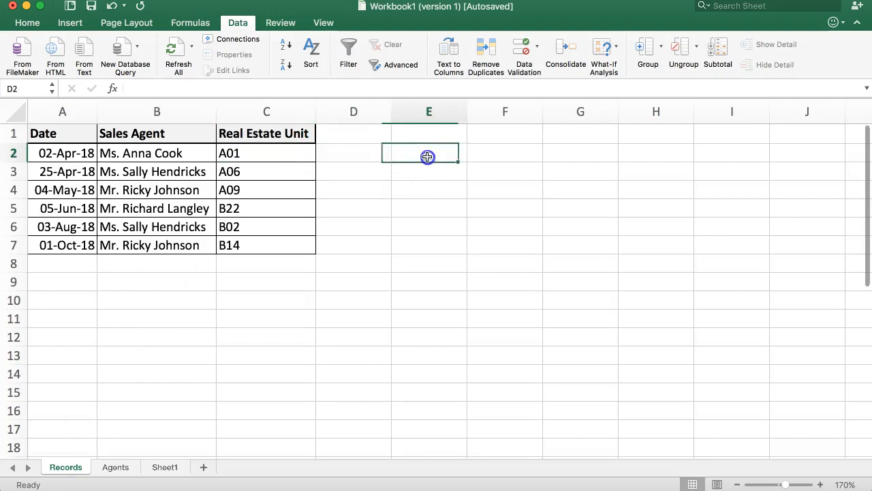
{"action": "left_click", "coordinate": [360, 167]}
{"action": "left_click", "coordinate": [347, 148]}
{"action": "left_click", "coordinate": [348, 138]}
{"action": "left_click", "coordinate": [347, 156]}
{"action": "left_click", "coordinate": [355, 134]}
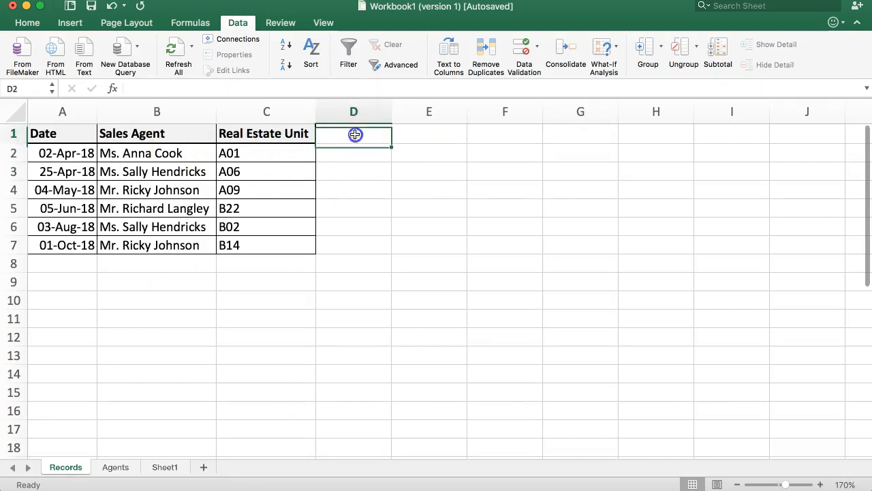
Step: Copy the formatting of the Real Estate Unit header in C1 onto D1:F1
{"action": "left_click", "coordinate": [281, 135]}
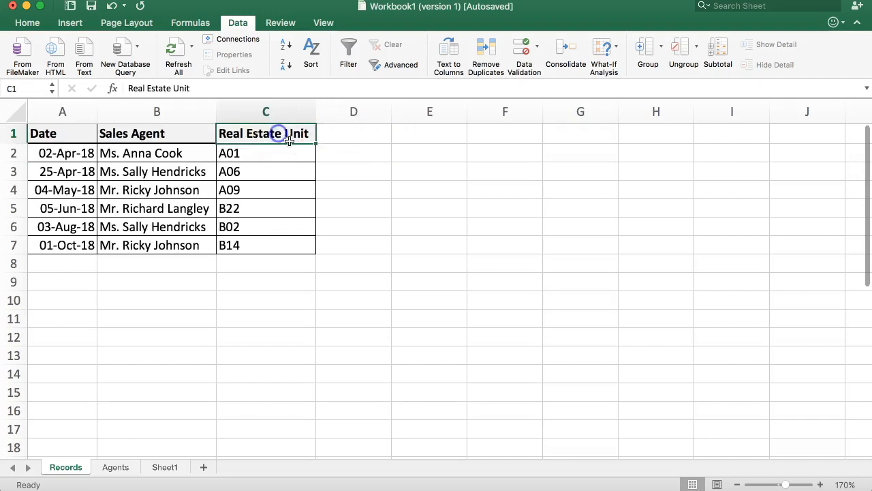
{"action": "left_click", "coordinate": [27, 27]}
{"action": "mouse_move", "coordinate": [350, 139]}
{"action": "left_mouse_down"}
{"action": "mouse_move", "coordinate": [498, 137]}
{"action": "mouse_move", "coordinate": [315, 119]}
{"action": "mouse_move", "coordinate": [505, 136]}
{"action": "left_mouse_up"}
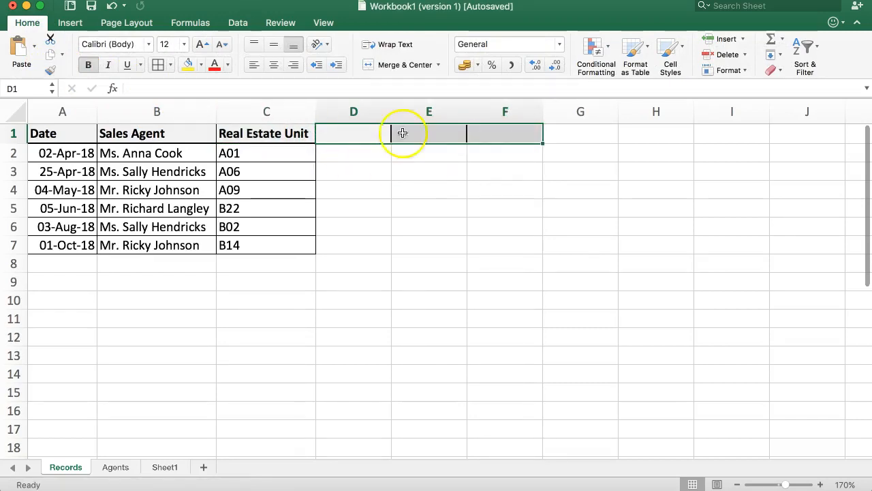
{"action": "left_click", "coordinate": [422, 171]}
Step: Copy the cell formatting of C2 onto D2:F7 to extend the bordered table body
{"action": "left_click", "coordinate": [262, 153]}
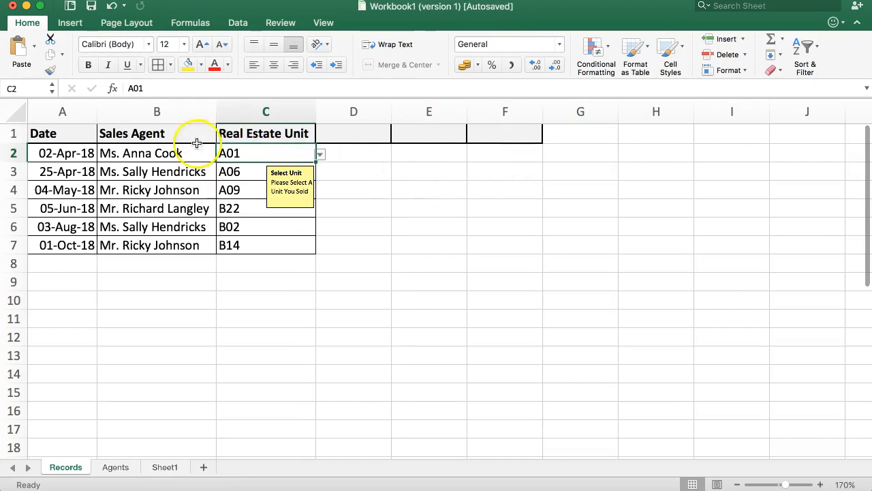
{"action": "left_click", "coordinate": [50, 70]}
{"action": "left_click_drag", "start_coordinate": [355, 151], "coordinate": [493, 247]}
{"action": "left_click", "coordinate": [272, 186]}
{"action": "left_click", "coordinate": [357, 153]}
{"action": "left_click", "coordinate": [359, 184]}
{"action": "left_click", "coordinate": [356, 140]}
{"action": "left_click", "coordinate": [294, 168]}
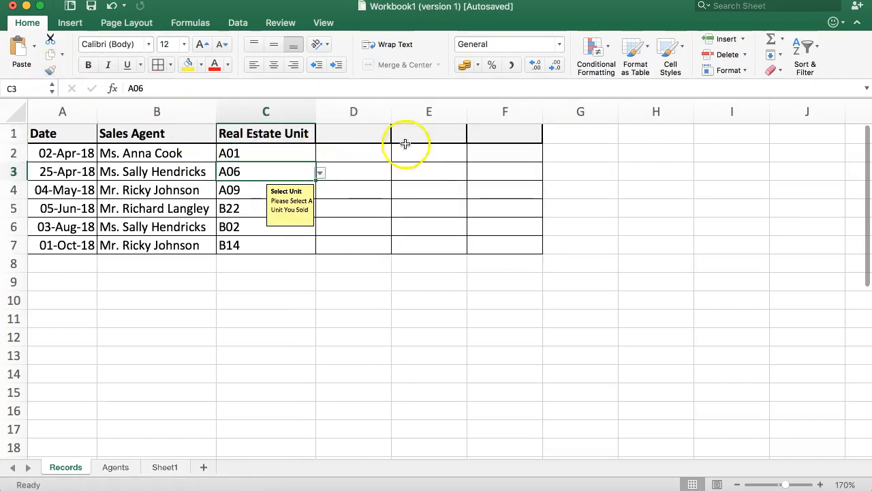
{"action": "left_click_drag", "start_coordinate": [70, 133], "coordinate": [429, 136]}
{"action": "left_click", "coordinate": [443, 173]}
{"action": "left_click_drag", "start_coordinate": [362, 138], "coordinate": [360, 181]}
{"action": "left_click", "coordinate": [358, 170]}
{"action": "left_click", "coordinate": [359, 137]}
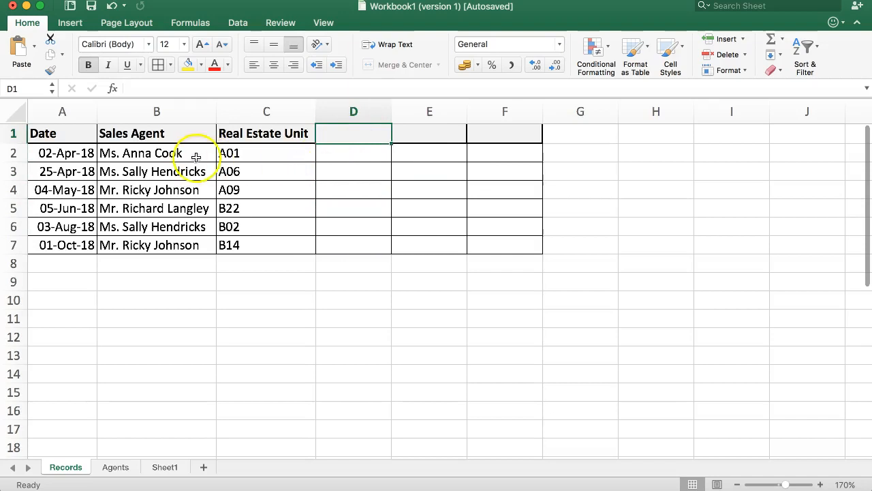
Step: Choose unit A14 as the real estate unit of the first record in C2
{"action": "left_click", "coordinate": [125, 152]}
{"action": "left_click", "coordinate": [219, 154]}
{"action": "left_click", "coordinate": [225, 153]}
{"action": "left_click", "coordinate": [320, 153]}
{"action": "left_click_drag", "start_coordinate": [252, 183], "coordinate": [249, 224]}
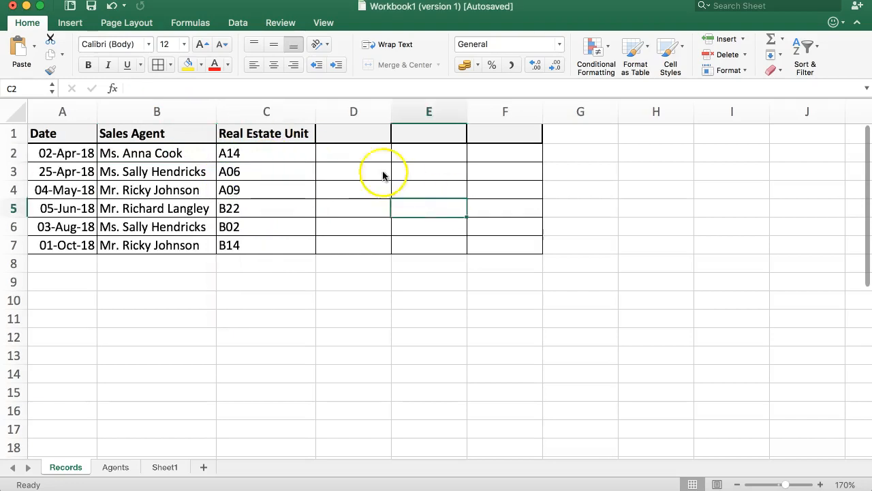
Step: Enter the headers Sale Price, Unit Cost and Profit in D1, E1 and F1
{"action": "left_click", "coordinate": [356, 150]}
{"action": "left_click", "coordinate": [356, 135]}
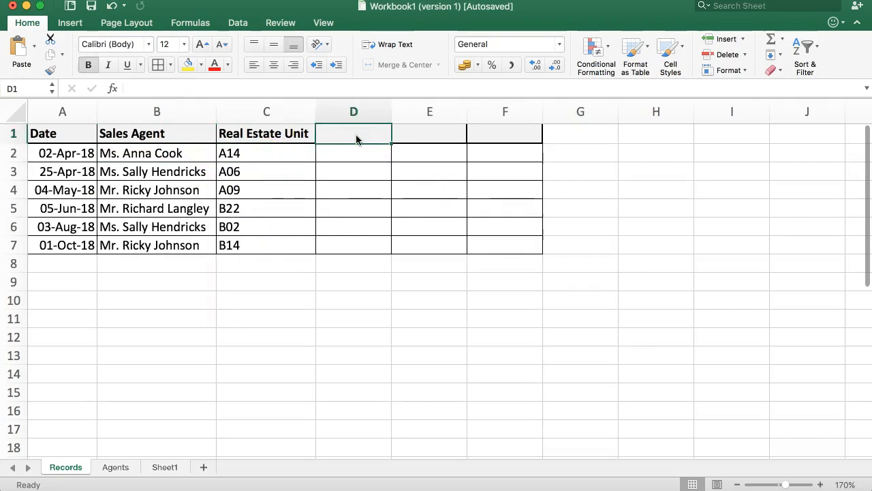
{"action": "type", "text": "Sale"}
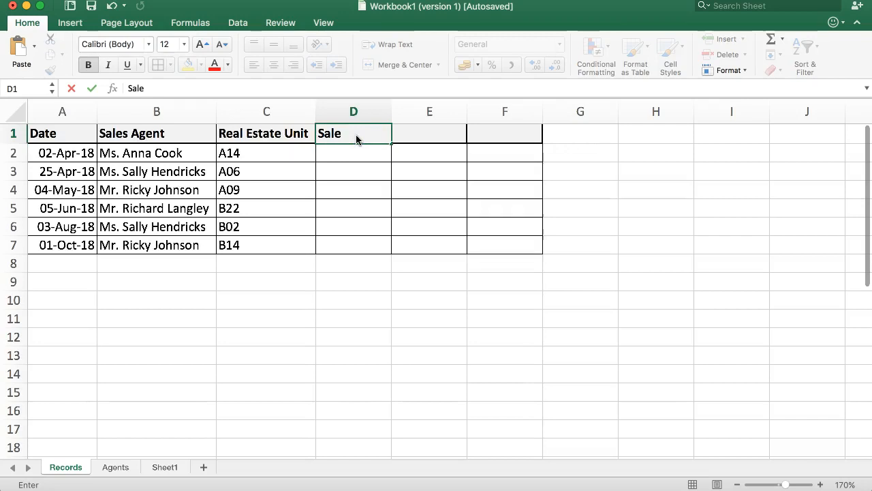
{"action": "type", "text": " Price"}
{"action": "key", "text": "Tab"}
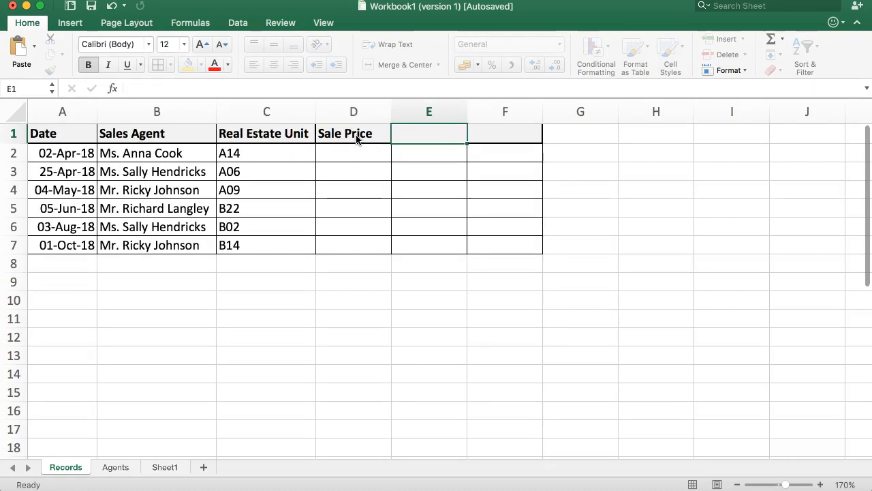
{"action": "type", "text": "Unit Cos"}
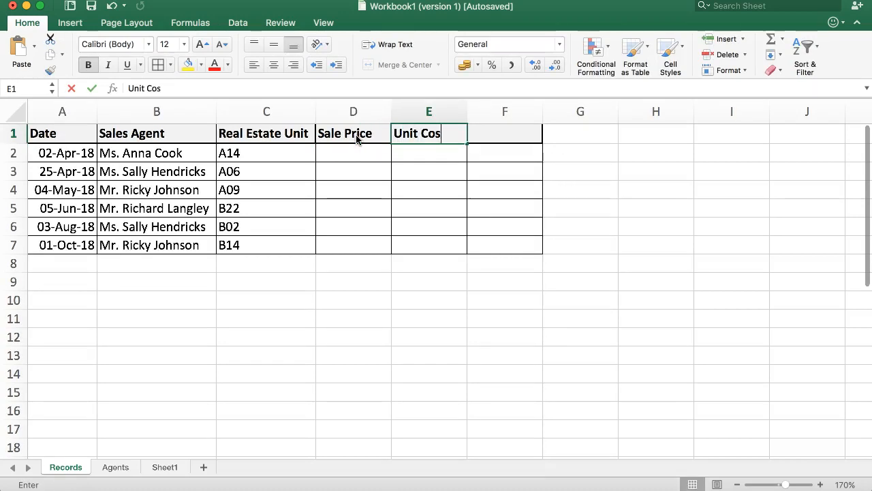
{"action": "type", "text": "t"}
{"action": "key", "text": "Tab"}
{"action": "type", "text": "Prod"}
{"action": "key", "text": "BackSpace"}
{"action": "type", "text": "fit"}
{"action": "key", "text": "Return"}
Step: Compare the empty Sale Price and Unit Cost columns on Records with the unit price table on Sheet1
{"action": "left_click", "coordinate": [374, 223]}
{"action": "left_click", "coordinate": [364, 159]}
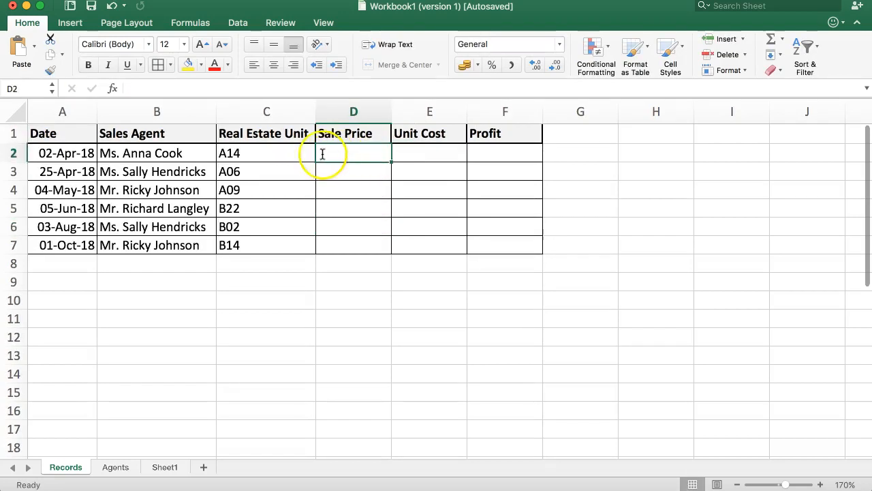
{"action": "left_click", "coordinate": [419, 133]}
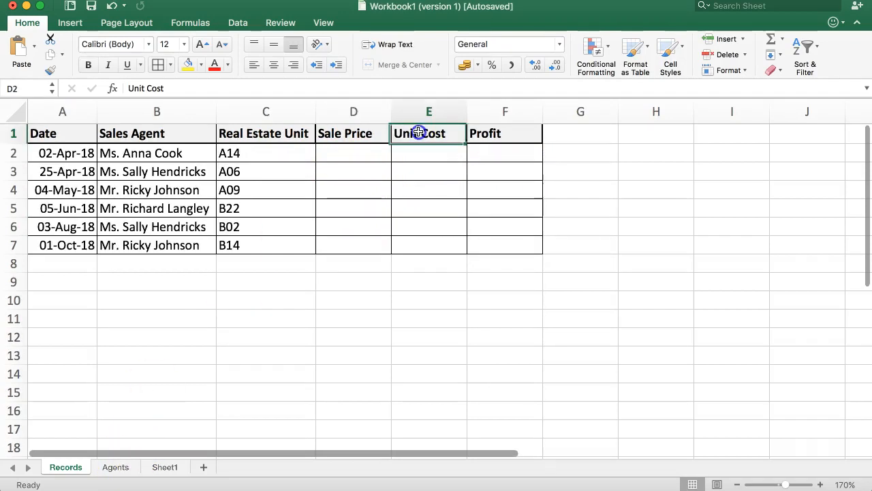
{"action": "left_click", "coordinate": [164, 466]}
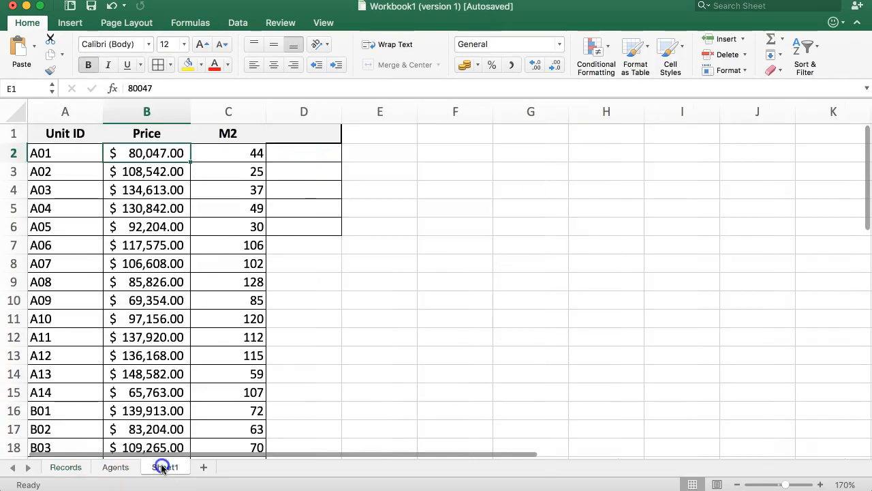
{"action": "left_click", "coordinate": [159, 157]}
{"action": "left_click", "coordinate": [66, 467]}
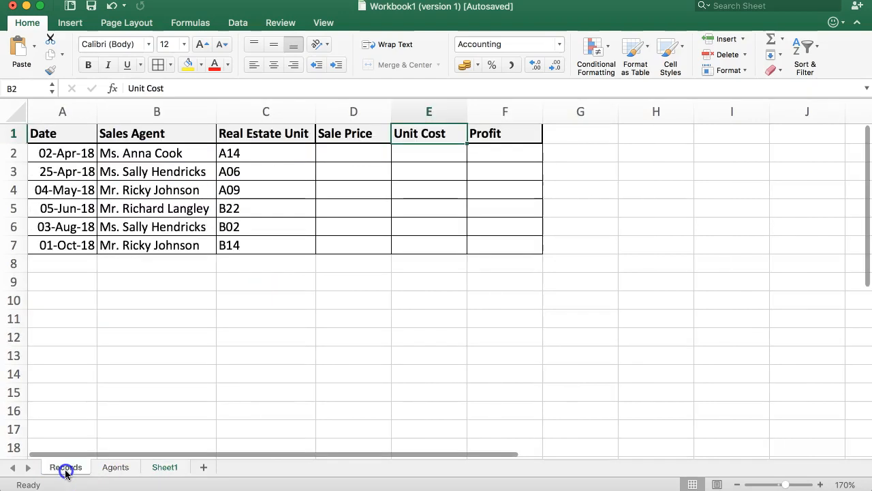
{"action": "left_click", "coordinate": [429, 154]}
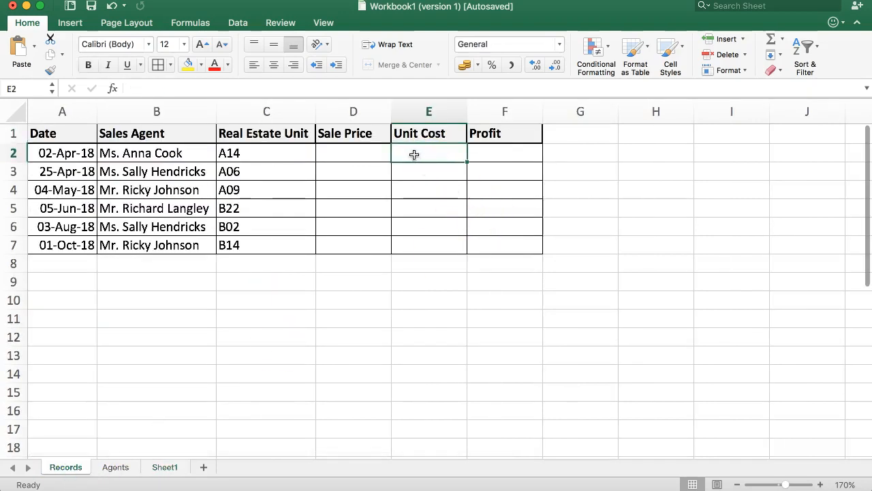
{"action": "left_click", "coordinate": [261, 153]}
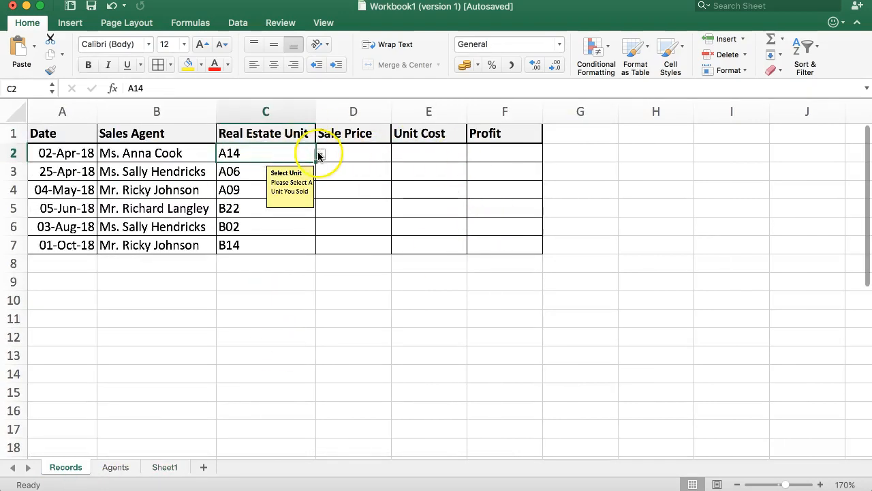
{"action": "left_click", "coordinate": [151, 467]}
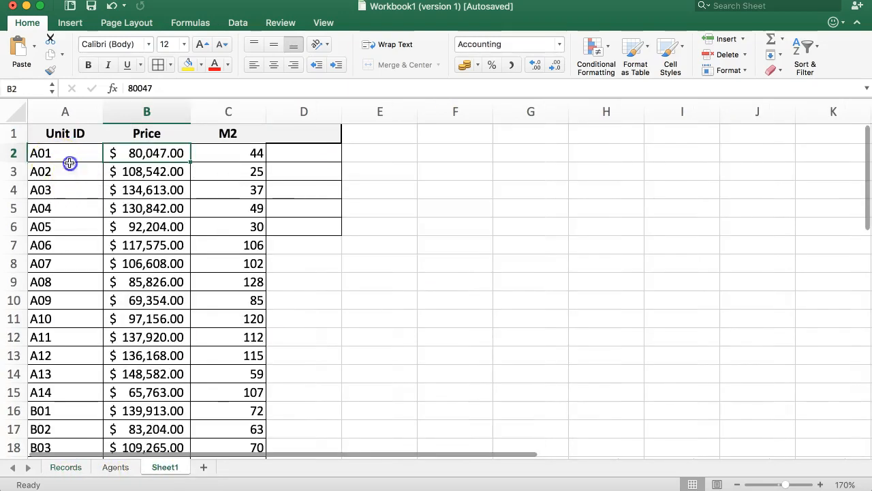
{"action": "left_click_drag", "start_coordinate": [68, 156], "coordinate": [207, 357]}
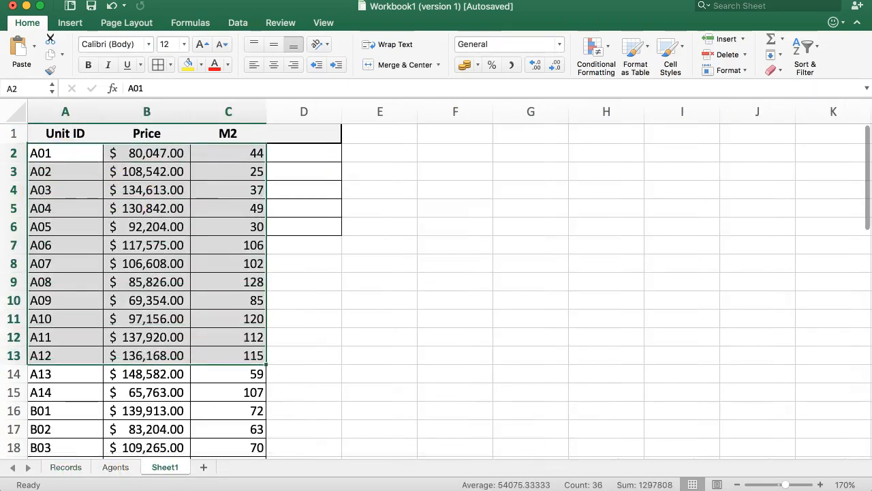
{"action": "left_click", "coordinate": [65, 467]}
{"action": "left_click", "coordinate": [516, 156]}
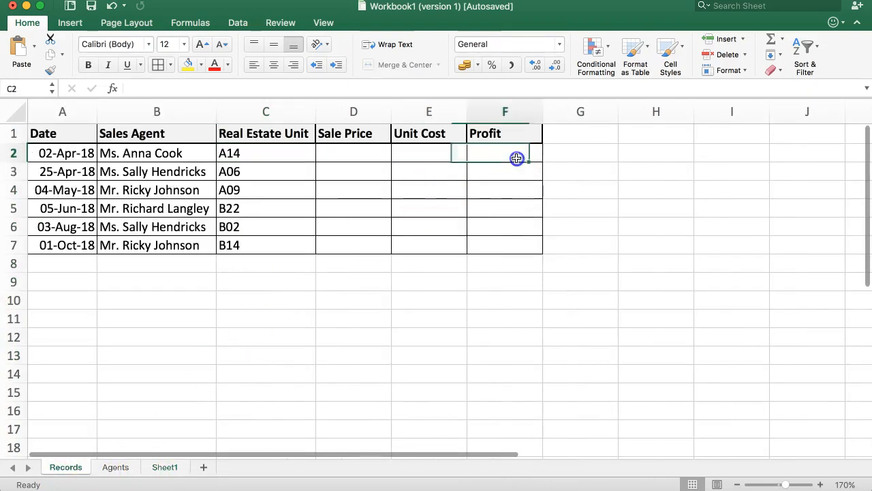
{"action": "left_click", "coordinate": [344, 154]}
{"action": "left_click", "coordinate": [436, 154]}
{"action": "left_click", "coordinate": [485, 156]}
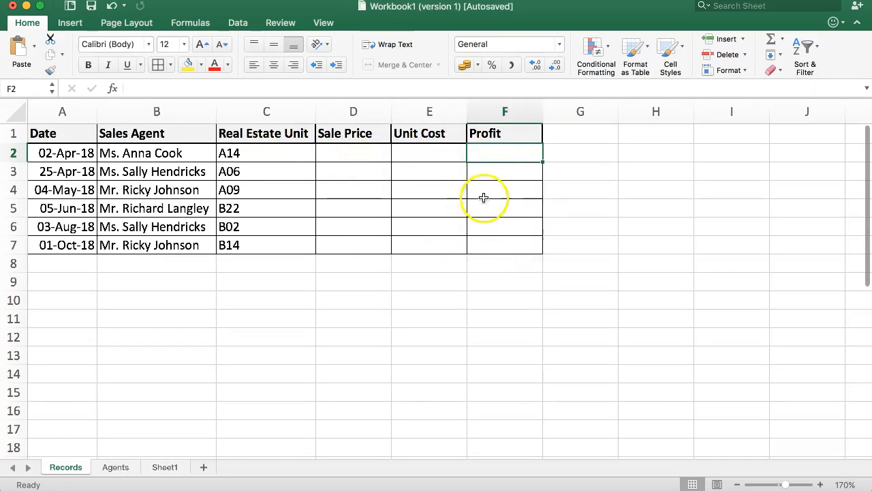
Step: Apply the dollar accounting number format to the Sale Price, Unit Cost and Profit cells D2:F7
{"action": "left_click", "coordinate": [389, 156]}
{"action": "left_click_drag", "start_coordinate": [382, 152], "coordinate": [498, 249]}
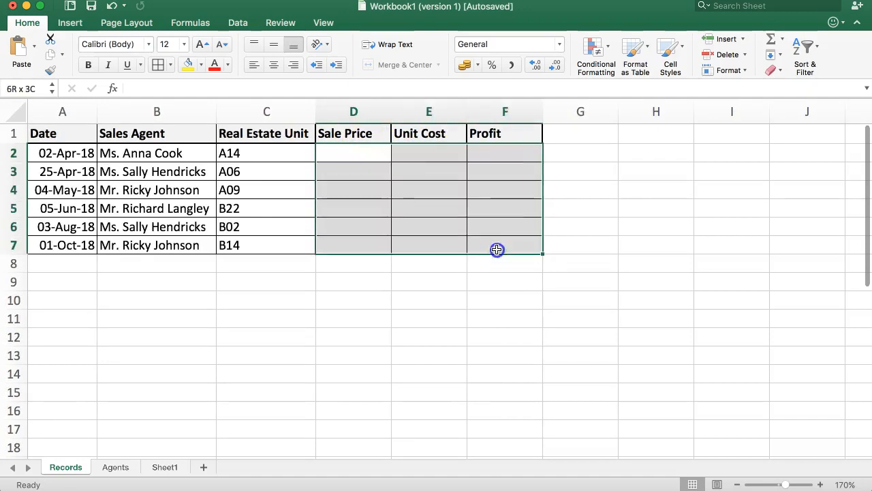
{"action": "left_click", "coordinate": [478, 65]}
{"action": "left_click", "coordinate": [496, 88]}
{"action": "left_click", "coordinate": [362, 204]}
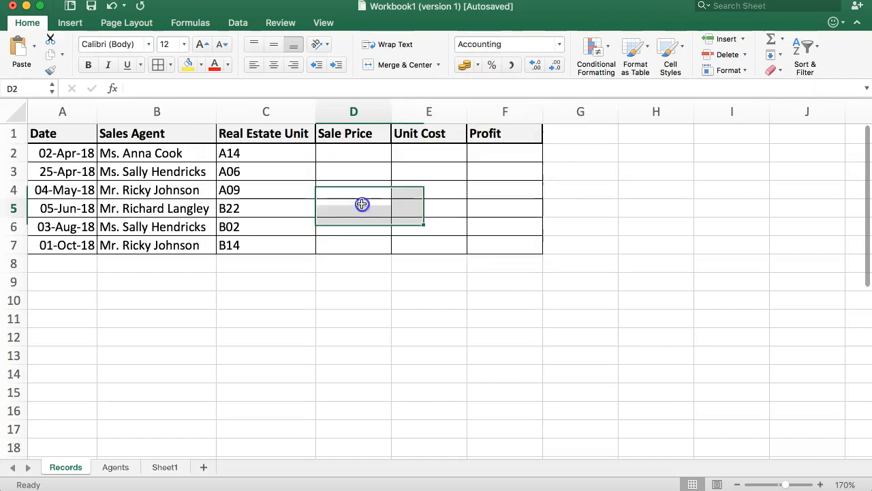
Step: Enter the formula =D2-E2 in F2 to calculate profit as sale price minus unit cost
{"action": "left_click", "coordinate": [363, 160]}
{"action": "left_click", "coordinate": [431, 154]}
{"action": "left_click", "coordinate": [520, 166]}
{"action": "left_click", "coordinate": [483, 150]}
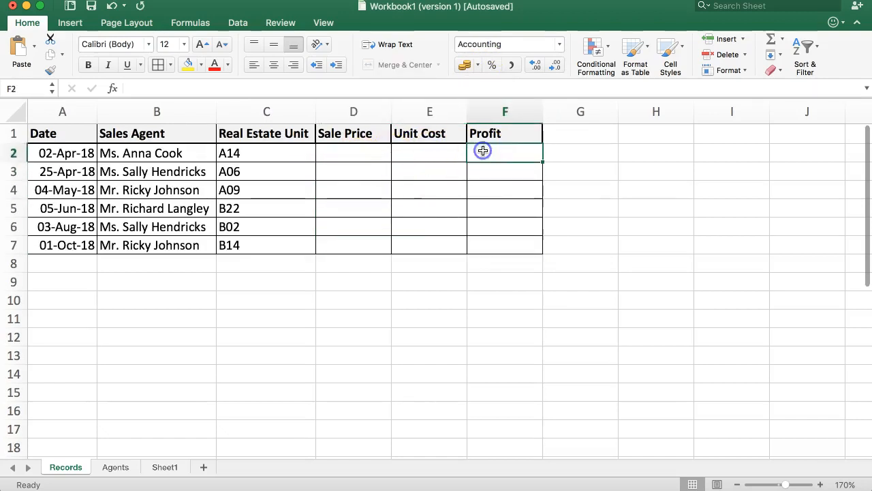
{"action": "type", "text": "="}
{"action": "left_click", "coordinate": [368, 156]}
{"action": "type", "text": "-"}
{"action": "left_click", "coordinate": [422, 153]}
{"action": "key", "text": "Return"}
Step: Fill the profit formula from F2 down through F7
{"action": "left_click", "coordinate": [541, 159]}
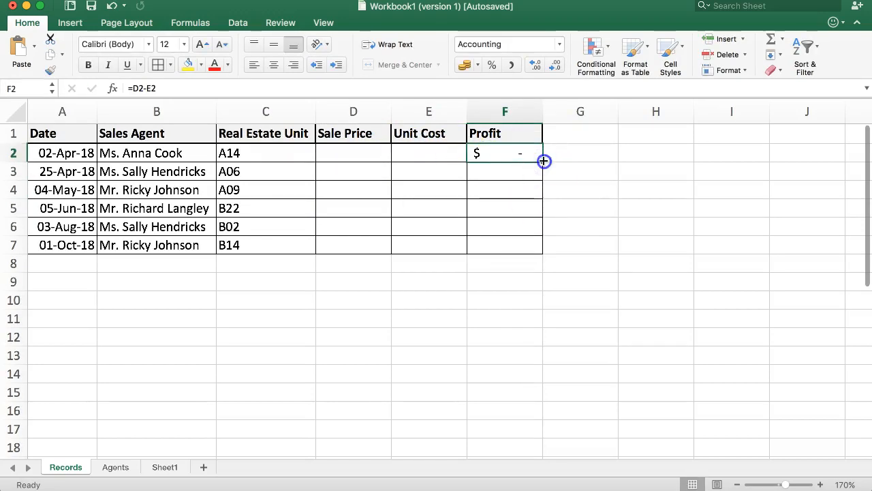
{"action": "left_click_drag", "start_coordinate": [539, 166], "coordinate": [537, 257]}
{"action": "left_click", "coordinate": [498, 195]}
{"action": "left_click", "coordinate": [498, 163]}
{"action": "left_click", "coordinate": [494, 228]}
Step: Enter 175000 as the first record's sale price in D2
{"action": "left_click", "coordinate": [411, 170]}
{"action": "left_click", "coordinate": [412, 151]}
{"action": "left_click", "coordinate": [370, 153]}
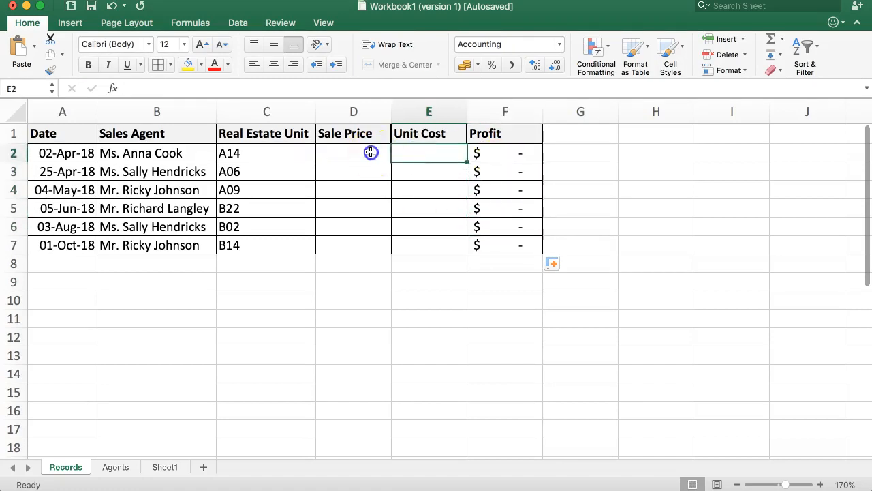
{"action": "left_click", "coordinate": [371, 152]}
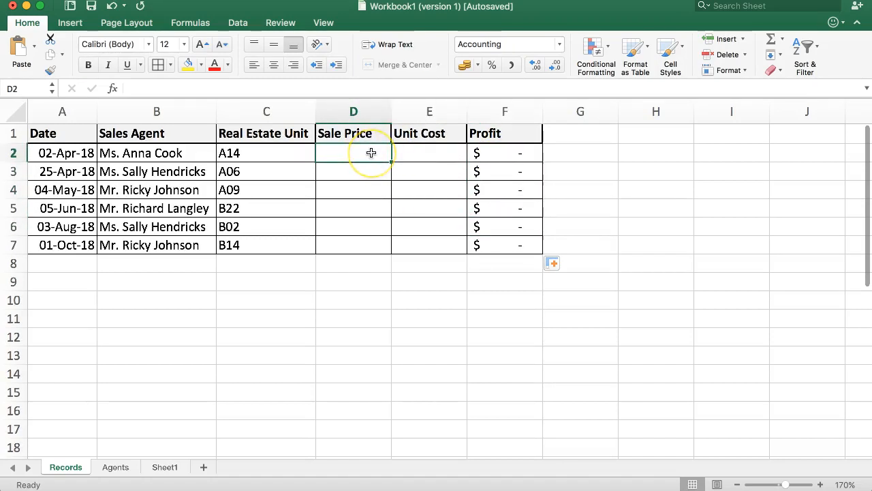
{"action": "type", "text": "9"}
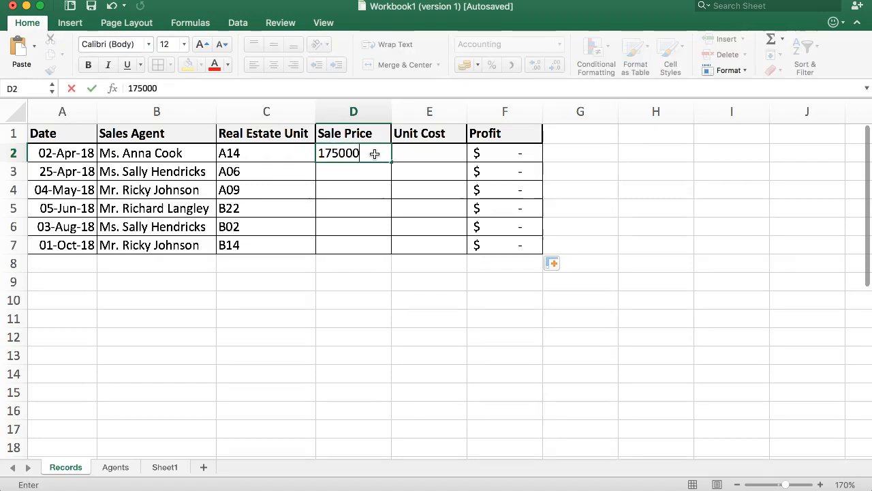
{"action": "type", "text": "75000"}
{"action": "key", "text": "Return"}
{"action": "left_click", "coordinate": [400, 156]}
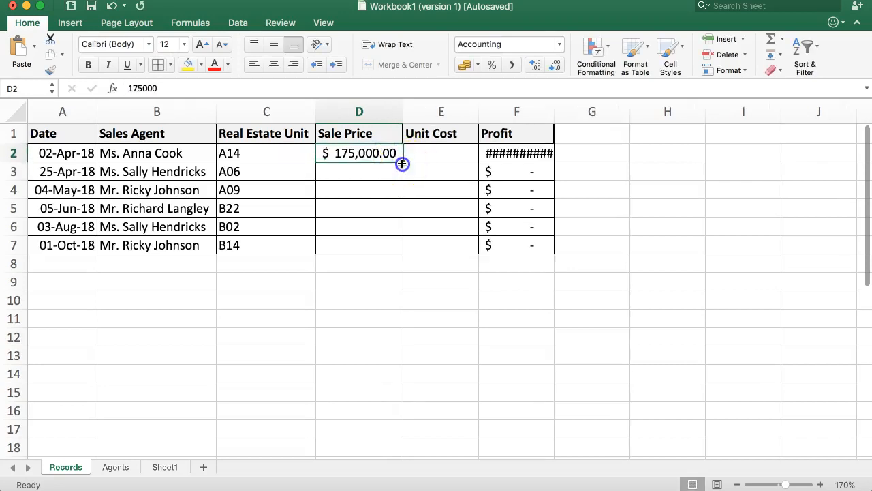
Step: Fill the 175000 sale price from D2 down through D7 and widen the Profit and Unit Cost columns
{"action": "double_click", "coordinate": [402, 164]}
{"action": "double_click", "coordinate": [554, 111]}
{"action": "left_click_drag", "start_coordinate": [482, 112], "coordinate": [500, 109]}
Step: Begin a VLOOKUP formula in E2 with the real estate unit in C2 as the lookup value
{"action": "left_click", "coordinate": [409, 152]}
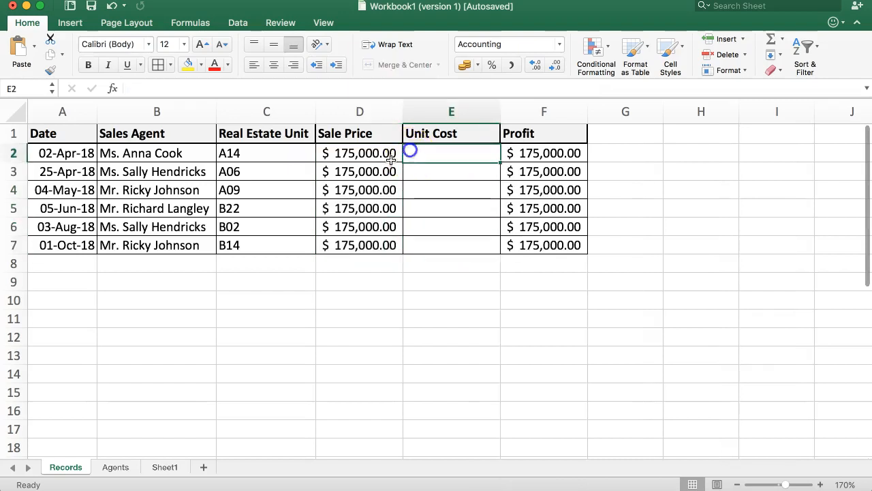
{"action": "left_click", "coordinate": [339, 154]}
{"action": "left_click", "coordinate": [355, 166]}
{"action": "left_click", "coordinate": [356, 158]}
{"action": "left_click", "coordinate": [450, 156]}
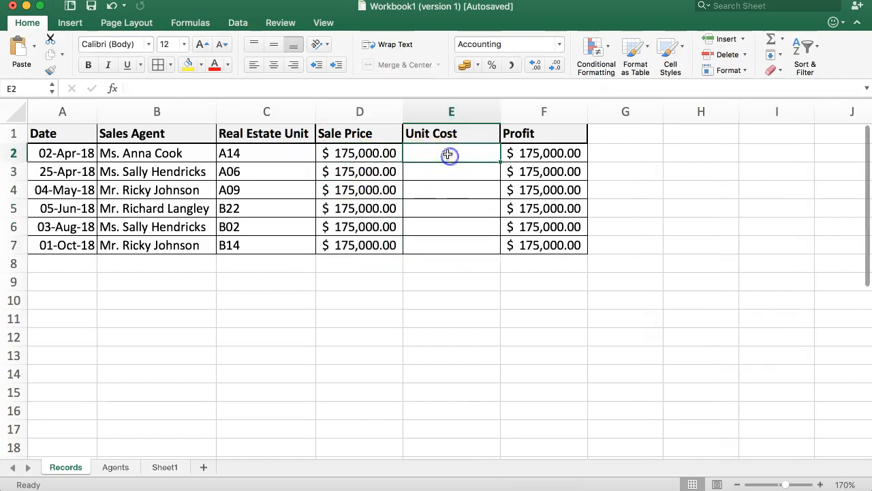
{"action": "type", "text": "="}
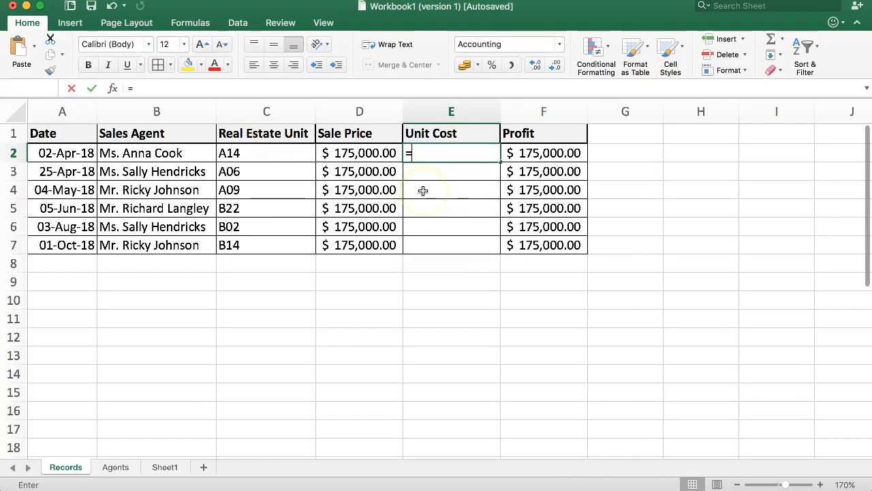
{"action": "type", "text": "VLOOKUP"}
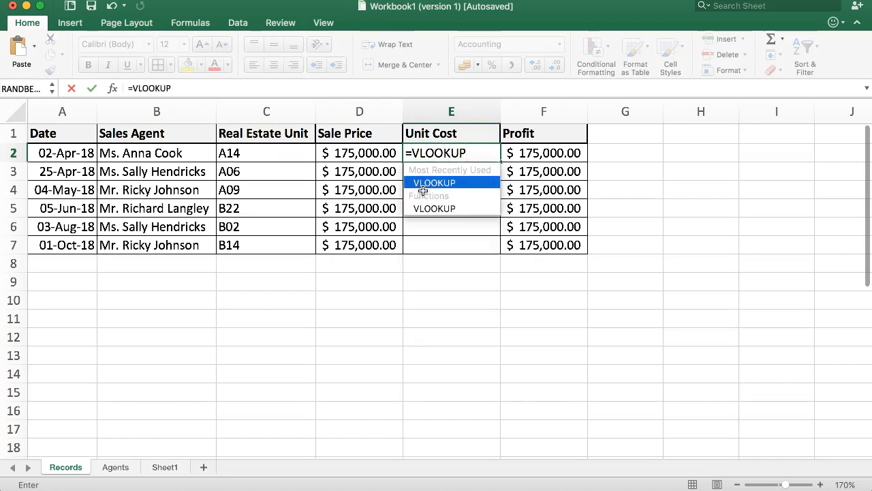
{"action": "type", "text": "("}
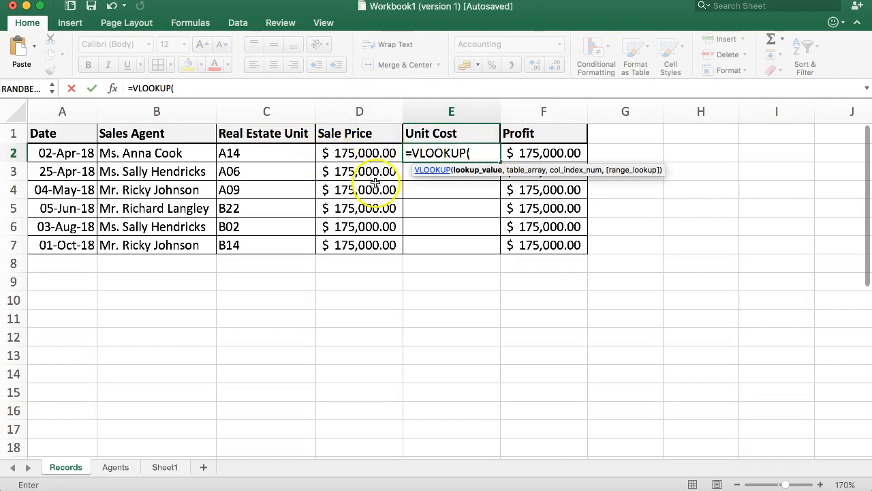
{"action": "left_click", "coordinate": [267, 151]}
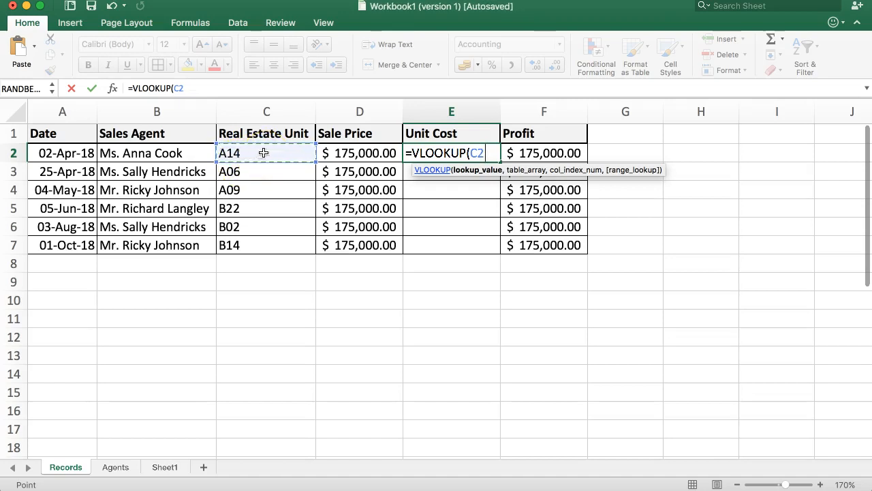
{"action": "type", "text": ","}
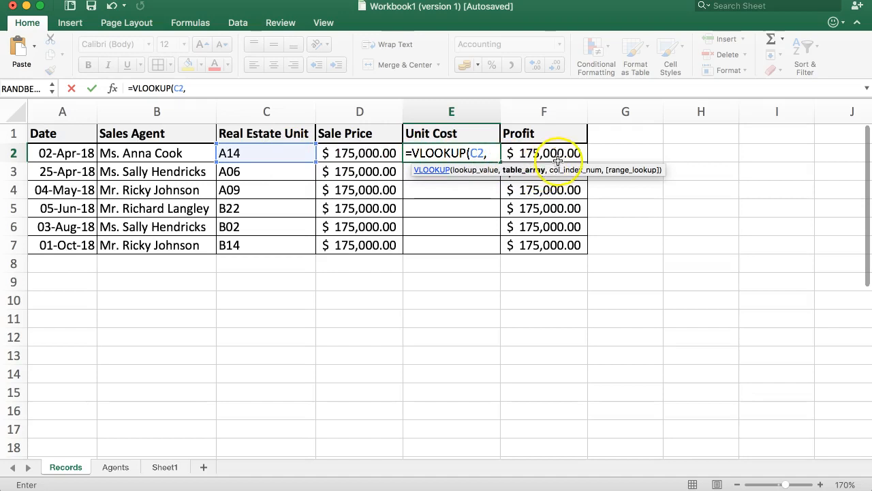
Step: Set the VLOOKUP's table array to the unit price table A2:C37 on Sheet1
{"action": "left_click", "coordinate": [114, 466]}
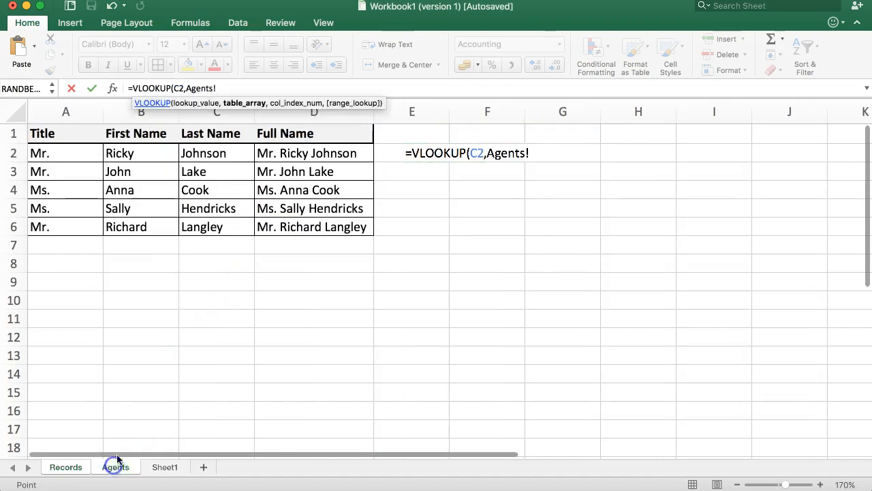
{"action": "left_click", "coordinate": [164, 466]}
{"action": "left_click_drag", "start_coordinate": [54, 152], "coordinate": [227, 314]}
{"action": "scroll", "coordinate": [159, 249], "scroll_direction": "up", "scroll_amount": 10}
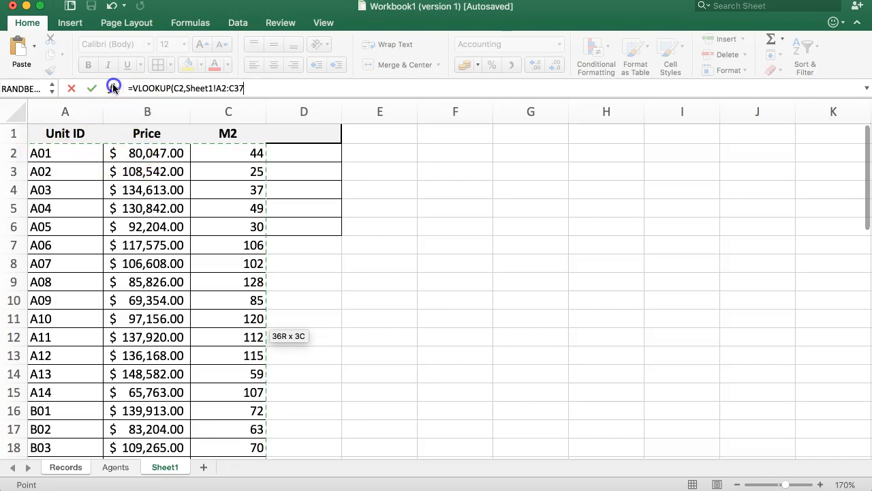
Step: Complete the VLOOKUP in the Formula Builder with column index 2 and range lookup 0, and close the builder
{"action": "left_click", "coordinate": [113, 88]}
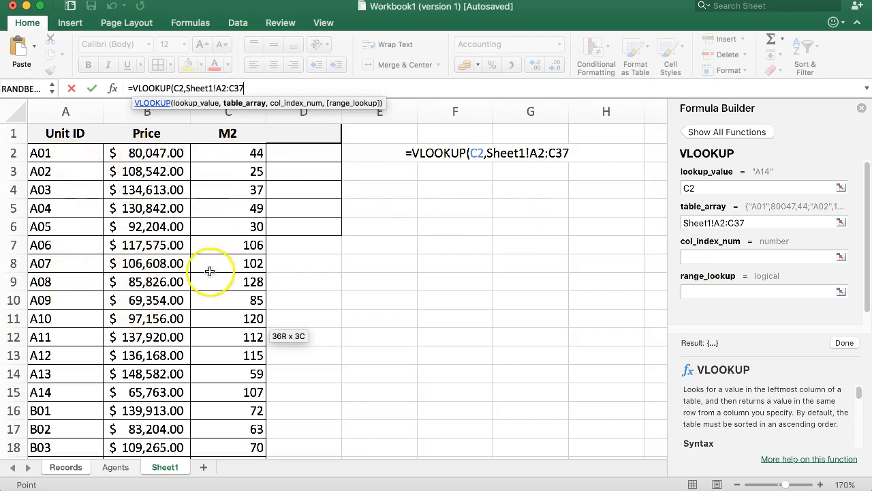
{"action": "left_click", "coordinate": [693, 256]}
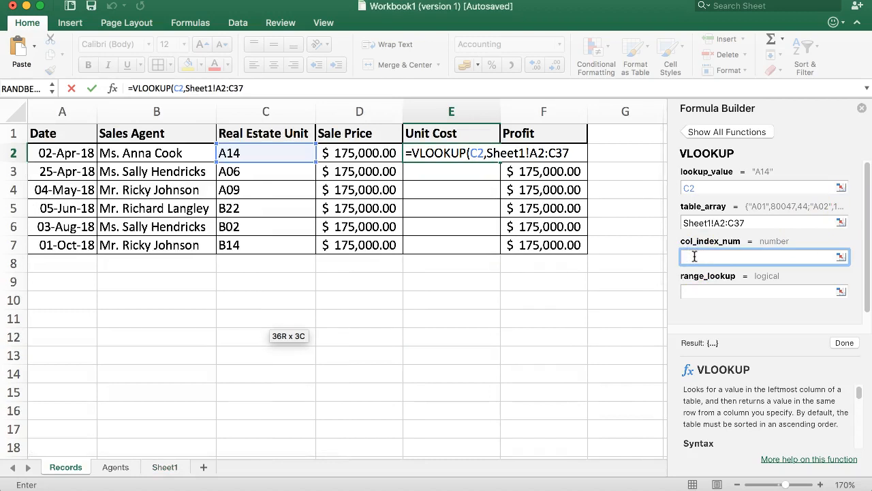
{"action": "type", "text": "2"}
{"action": "left_click", "coordinate": [707, 291]}
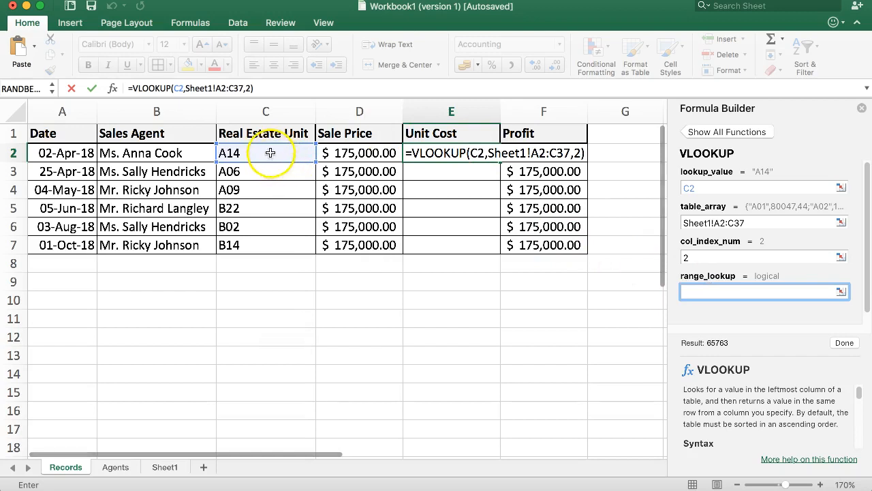
{"action": "type", "text": "0"}
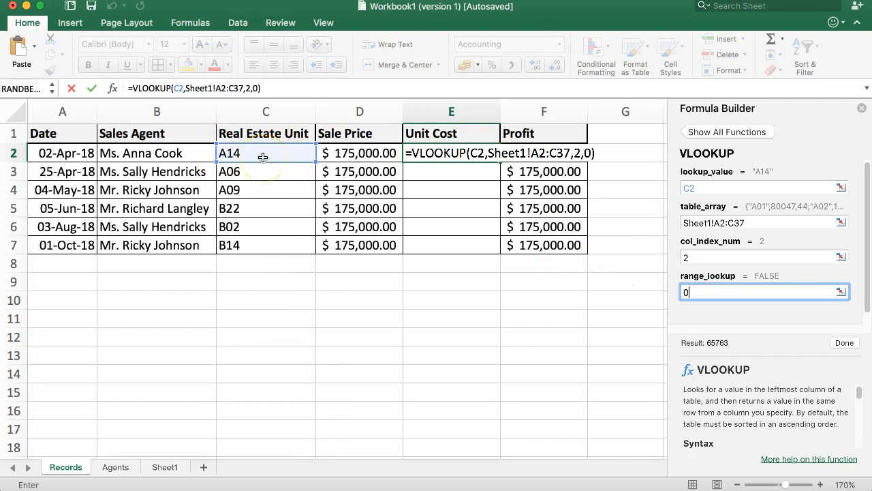
{"action": "left_click", "coordinate": [842, 342]}
{"action": "left_click", "coordinate": [862, 107]}
Step: Make the table range in E2's VLOOKUP absolute as Sheet1!$A$2:$C$37 and fill the formula down through E7
{"action": "left_click", "coordinate": [534, 154]}
{"action": "left_click_drag", "start_coordinate": [452, 153], "coordinate": [448, 246]}
{"action": "left_click", "coordinate": [449, 155]}
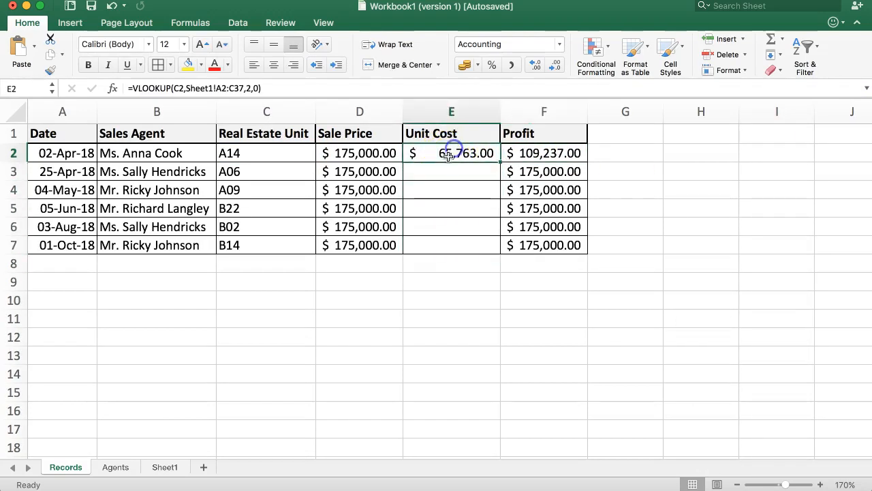
{"action": "left_click", "coordinate": [186, 88]}
{"action": "left_click", "coordinate": [220, 88]}
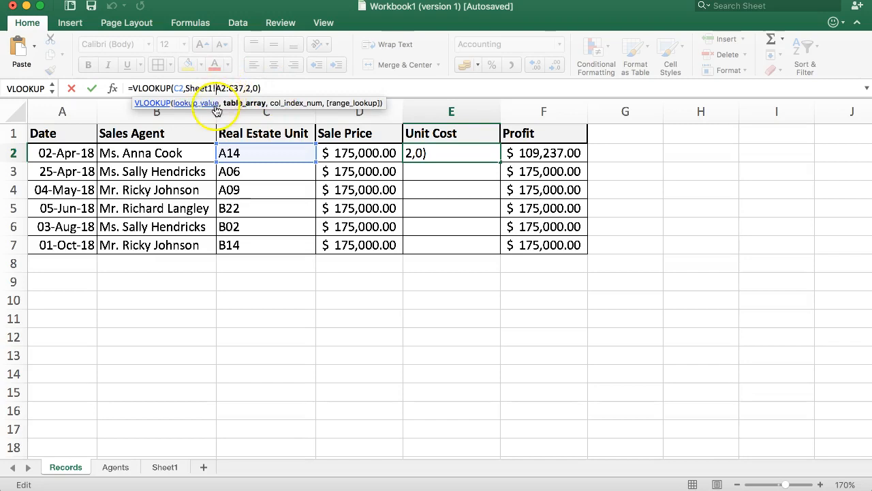
{"action": "key", "text": "F4"}
{"action": "left_click", "coordinate": [241, 87]}
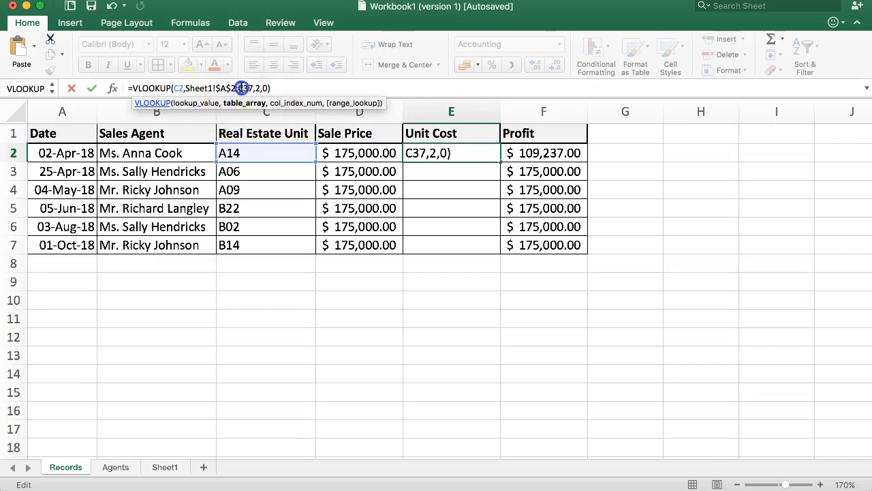
{"action": "key", "text": "F4"}
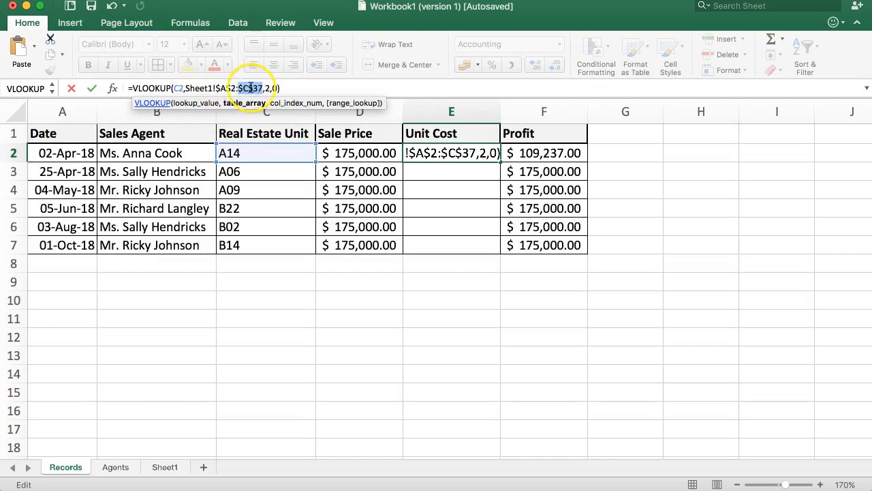
{"action": "key", "text": "Return"}
{"action": "left_click", "coordinate": [470, 153]}
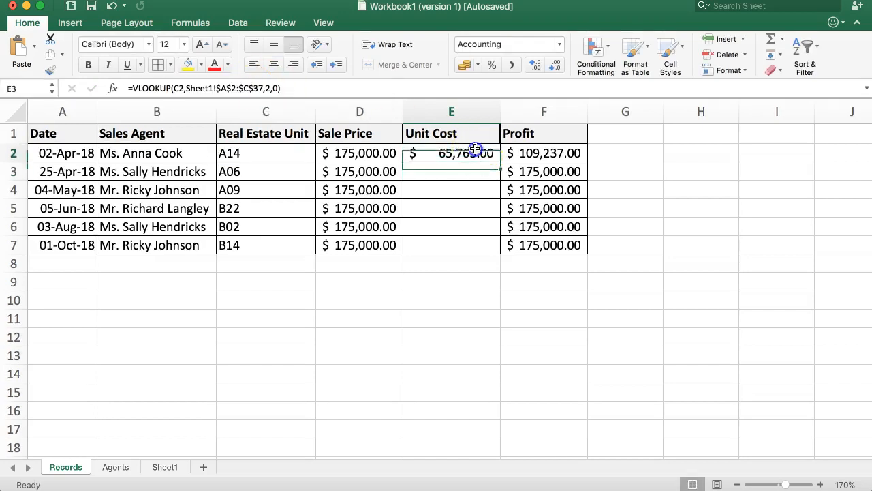
{"action": "double_click", "coordinate": [501, 161]}
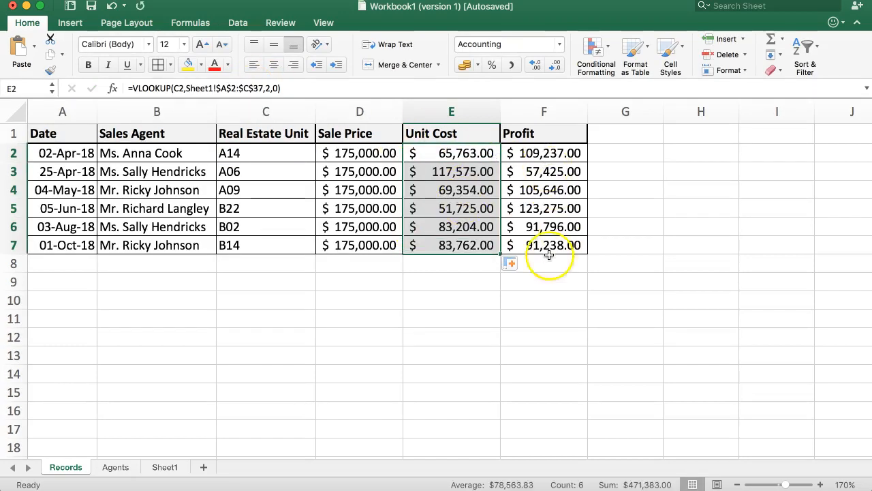
Step: Change the first record's real estate unit in C2 to A01 and compare its unit cost with the price on Sheet1
{"action": "left_click", "coordinate": [344, 151]}
{"action": "left_click", "coordinate": [273, 156]}
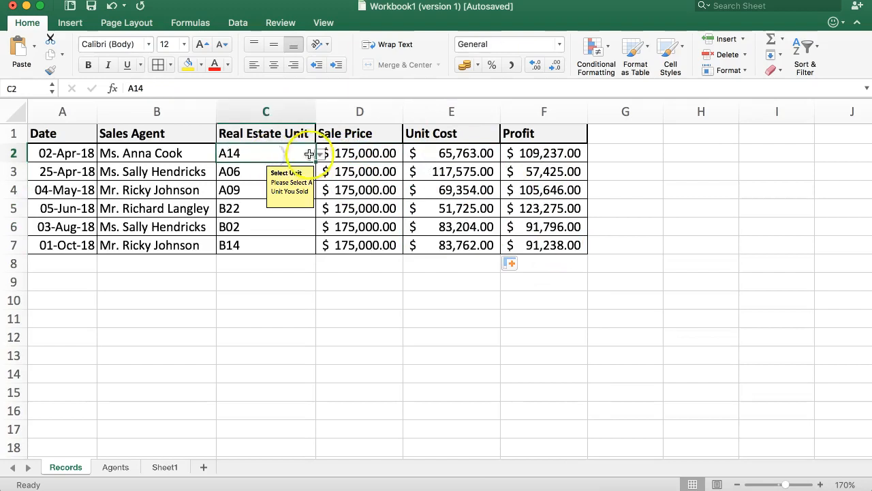
{"action": "left_click", "coordinate": [318, 155]}
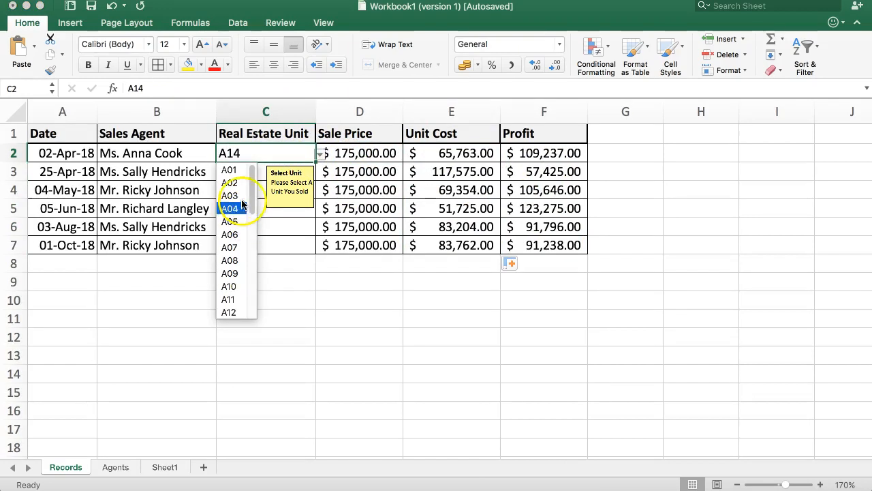
{"action": "left_click", "coordinate": [234, 171]}
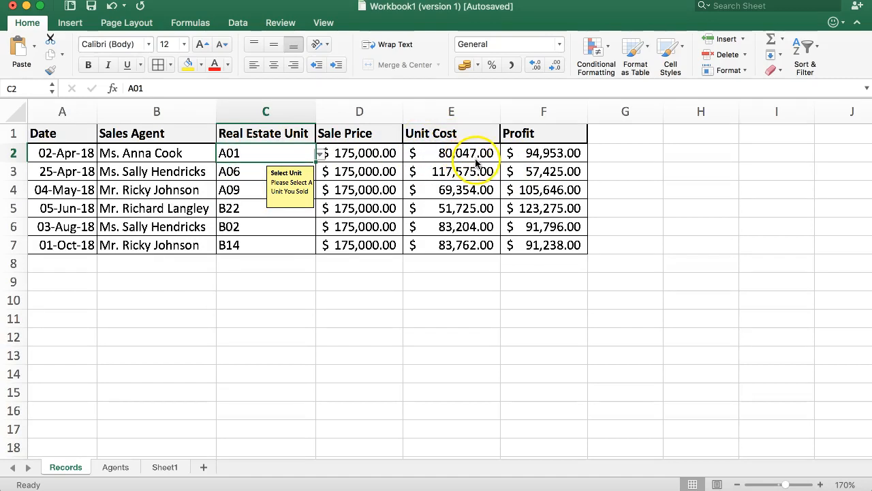
{"action": "left_click", "coordinate": [164, 466]}
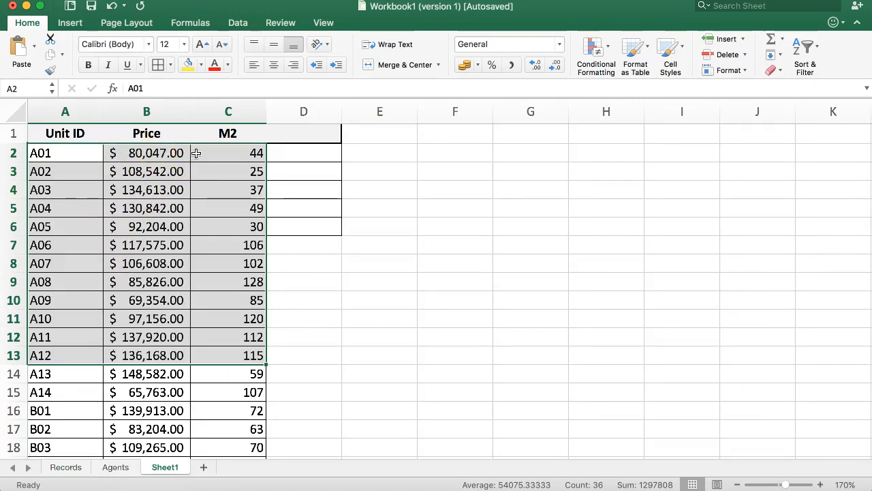
{"action": "left_click", "coordinate": [71, 468]}
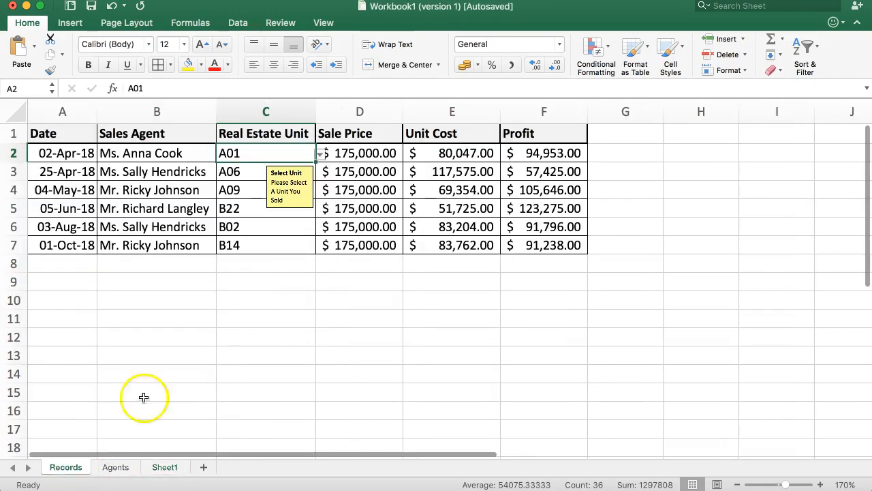
Step: Change the first record's real estate unit in C2 to B22 and check its unit cost against the Sheet1 price table
{"action": "left_click", "coordinate": [320, 154]}
{"action": "scroll", "coordinate": [231, 272], "scroll_direction": "down", "scroll_amount": 2}
{"action": "scroll", "coordinate": [224, 286], "scroll_direction": "down", "scroll_amount": 6}
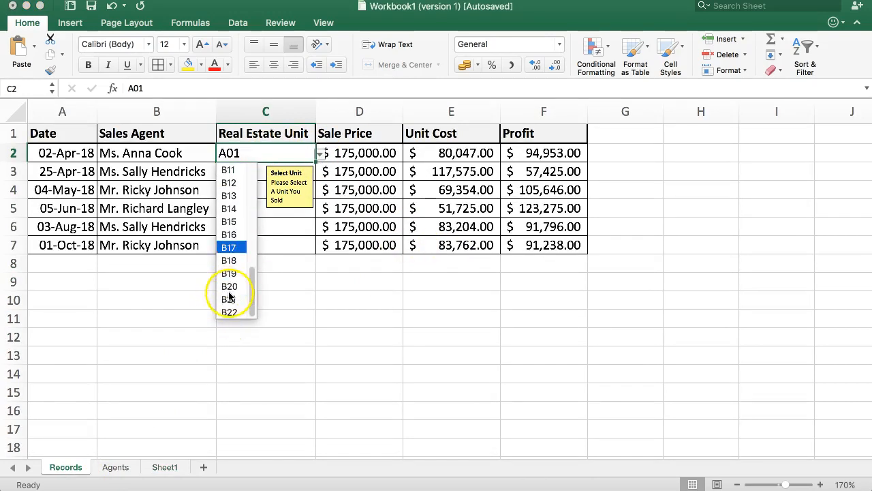
{"action": "left_click", "coordinate": [227, 311]}
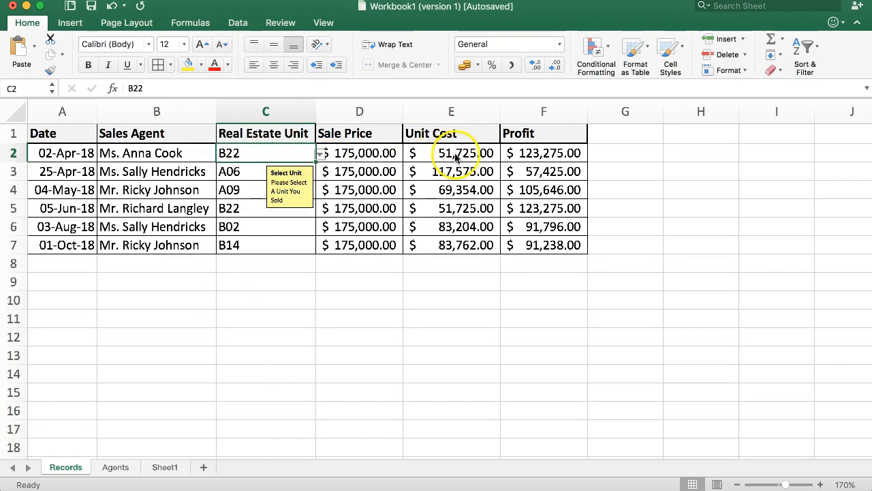
{"action": "left_click", "coordinate": [155, 466]}
{"action": "scroll", "coordinate": [123, 321], "scroll_direction": "down", "scroll_amount": 10}
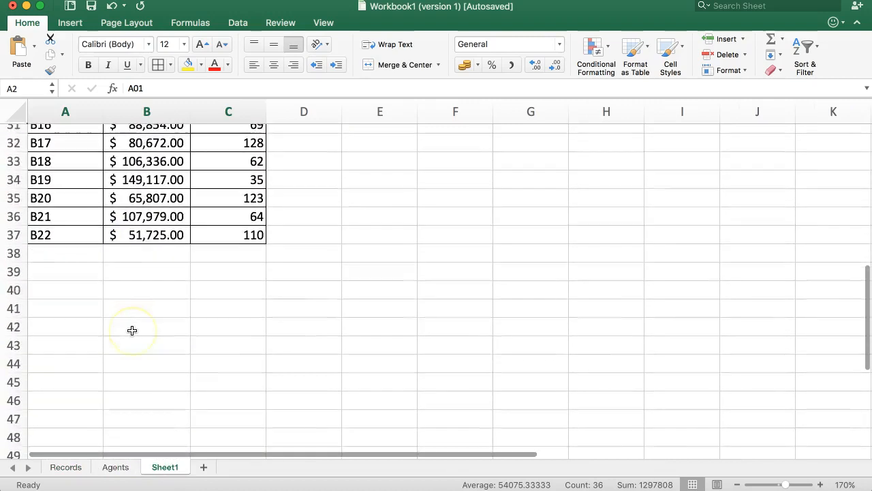
{"action": "scroll", "coordinate": [229, 308], "scroll_direction": "up", "scroll_amount": 10}
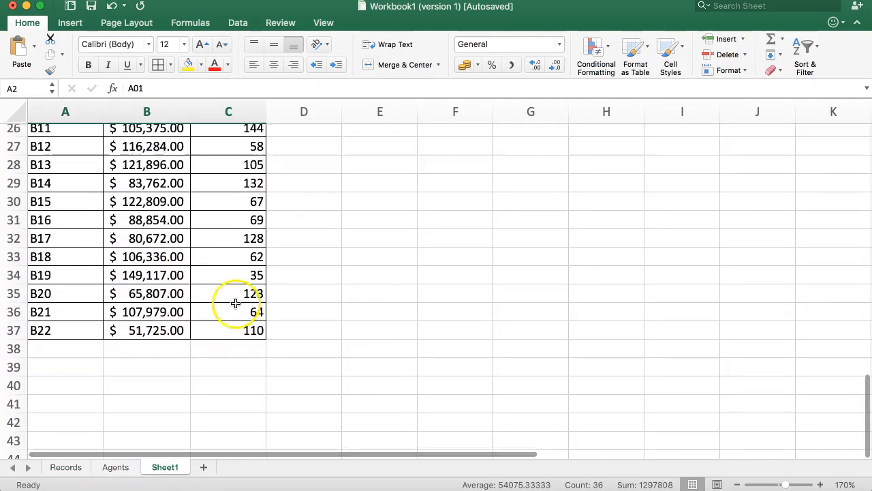
{"action": "scroll", "coordinate": [230, 308], "scroll_direction": "up", "scroll_amount": 2}
{"action": "left_click", "coordinate": [65, 467]}
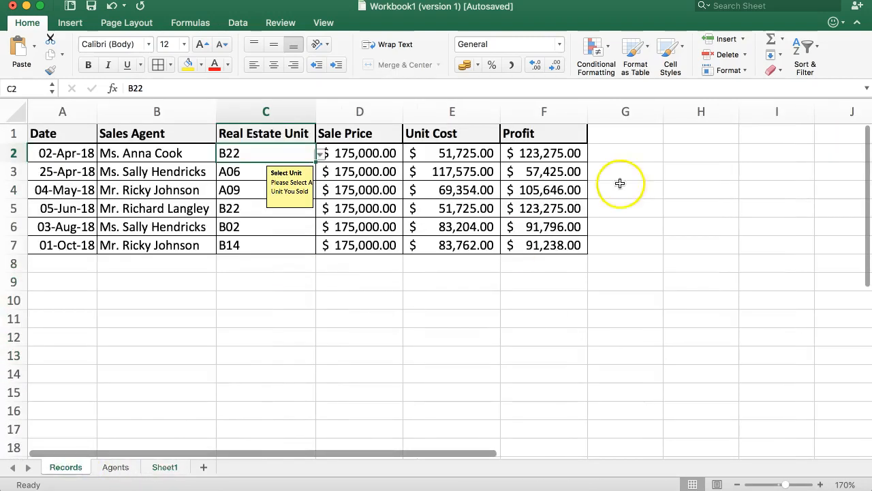
{"action": "left_click", "coordinate": [436, 207]}
{"action": "left_click", "coordinate": [450, 155]}
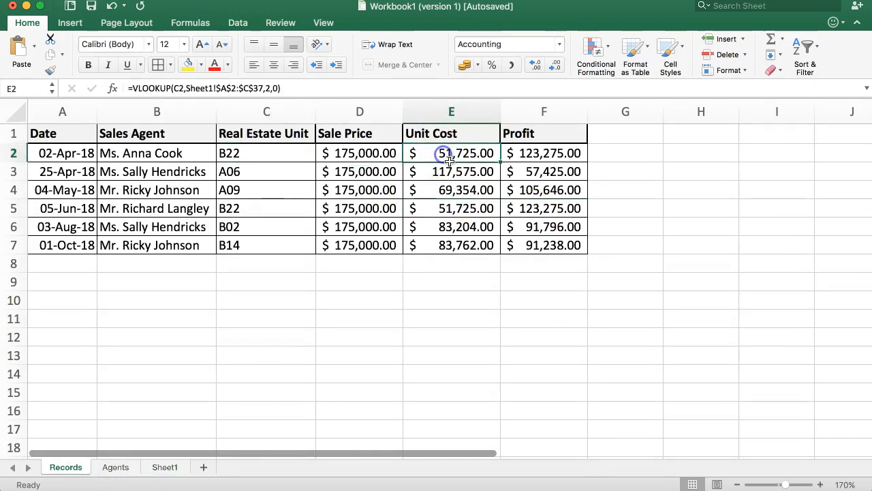
Step: Set the first record's real estate unit in C2 to B04 and review its sale price and unit cost cells
{"action": "left_click", "coordinate": [288, 154]}
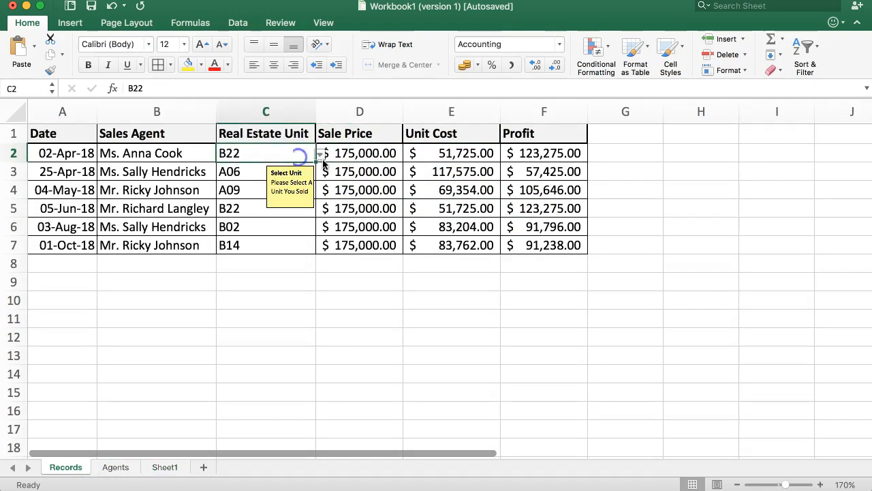
{"action": "left_click", "coordinate": [319, 154]}
{"action": "scroll", "coordinate": [242, 218], "scroll_direction": "down", "scroll_amount": 5}
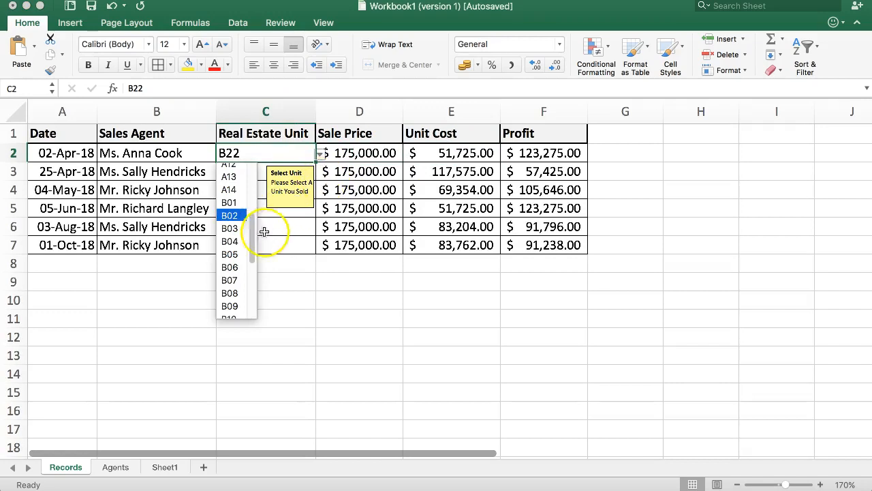
{"action": "left_click", "coordinate": [235, 242]}
{"action": "left_click", "coordinate": [370, 156]}
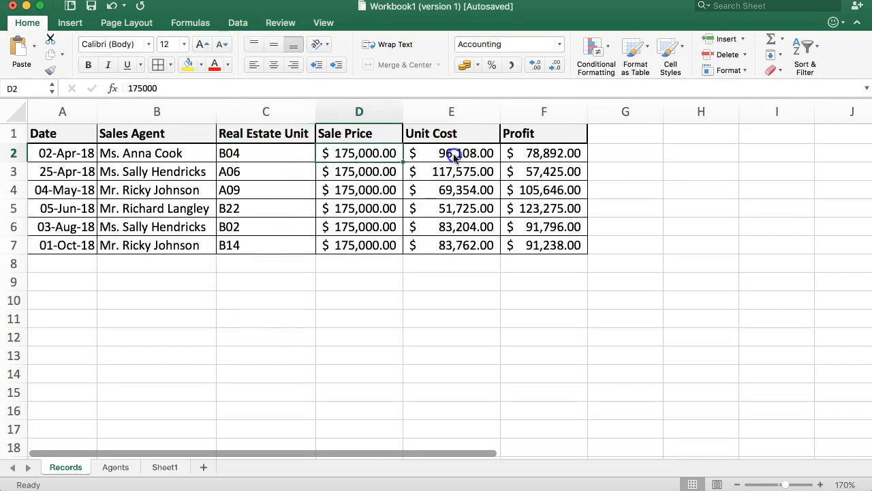
{"action": "left_click", "coordinate": [451, 158]}
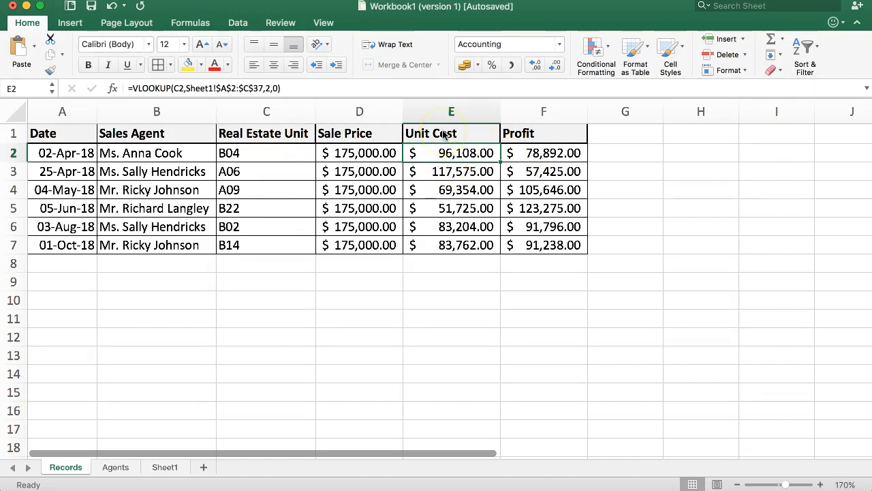
{"action": "left_click", "coordinate": [347, 153]}
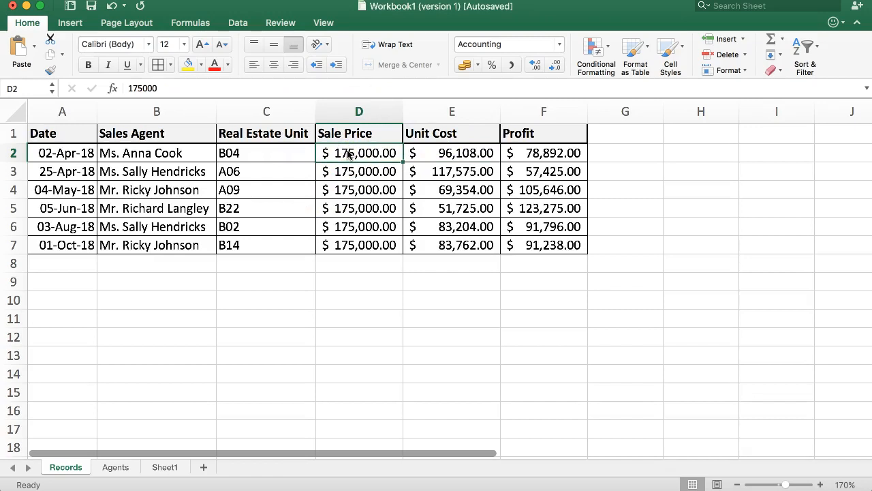
Step: Review the first record's profit and unit cost cells and the unit costs in E2:E7
{"action": "left_click", "coordinate": [537, 154]}
{"action": "left_click", "coordinate": [462, 152]}
{"action": "left_click", "coordinate": [538, 156]}
{"action": "left_click_drag", "start_coordinate": [444, 153], "coordinate": [442, 247]}
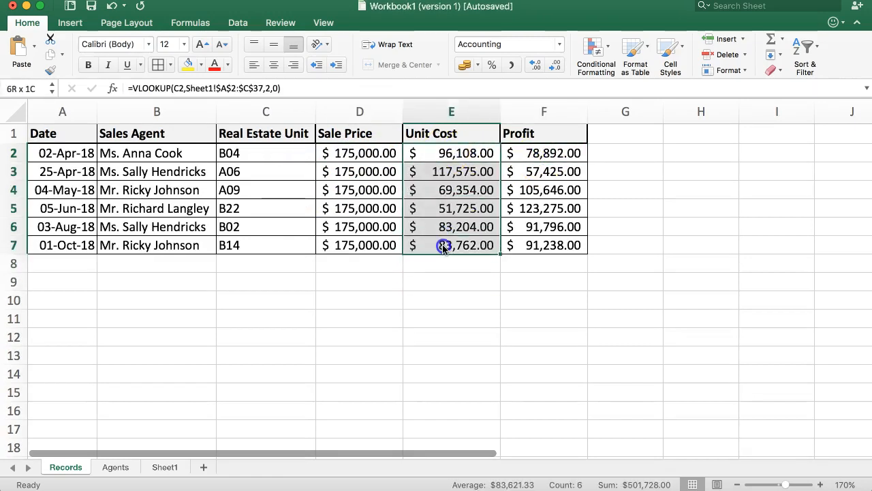
{"action": "left_click", "coordinate": [558, 152]}
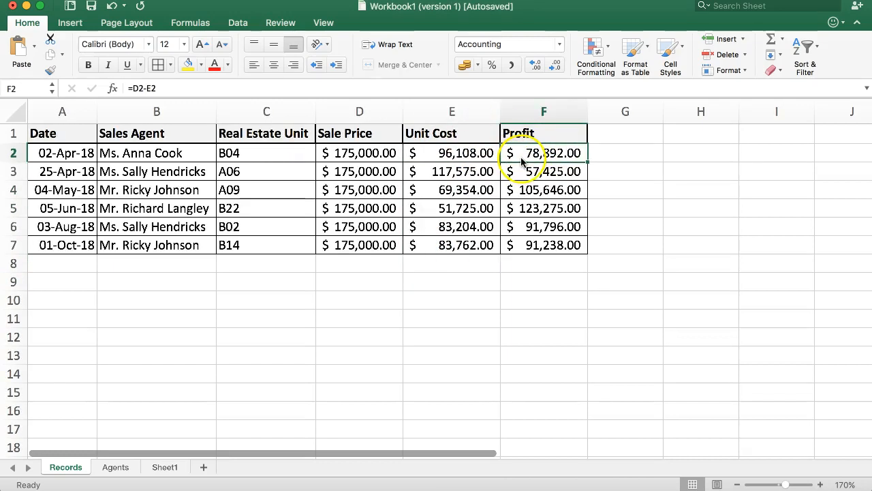
Step: Examine the VLOOKUP formula in E2 and compare it with the unit cost reference in F2's profit formula
{"action": "left_click", "coordinate": [441, 153]}
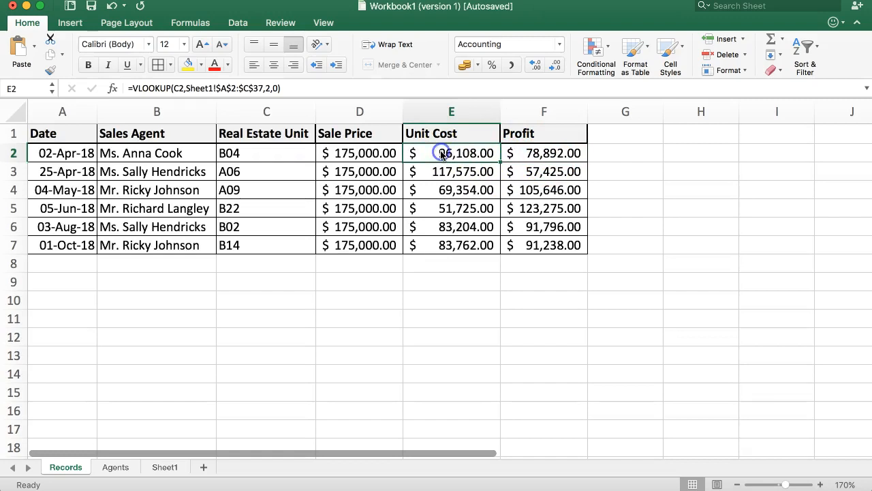
{"action": "left_click_drag", "start_coordinate": [283, 88], "coordinate": [128, 88]}
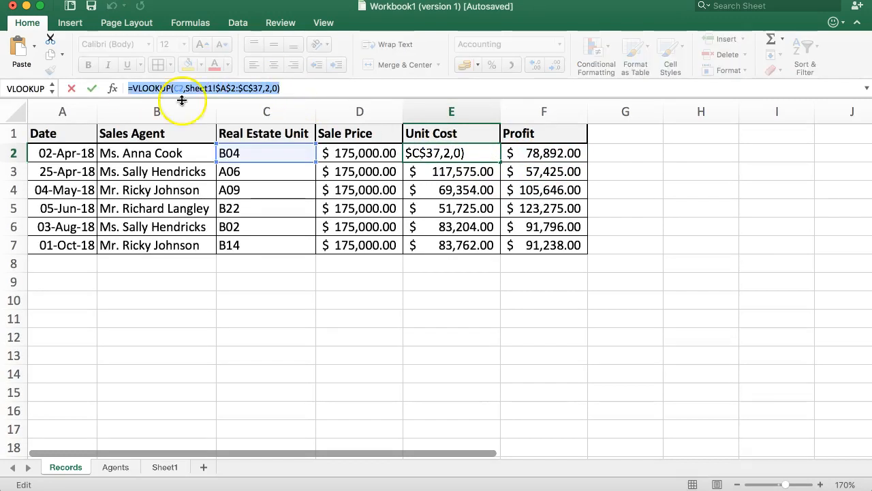
{"action": "key", "text": "Escape"}
{"action": "left_click", "coordinate": [527, 154]}
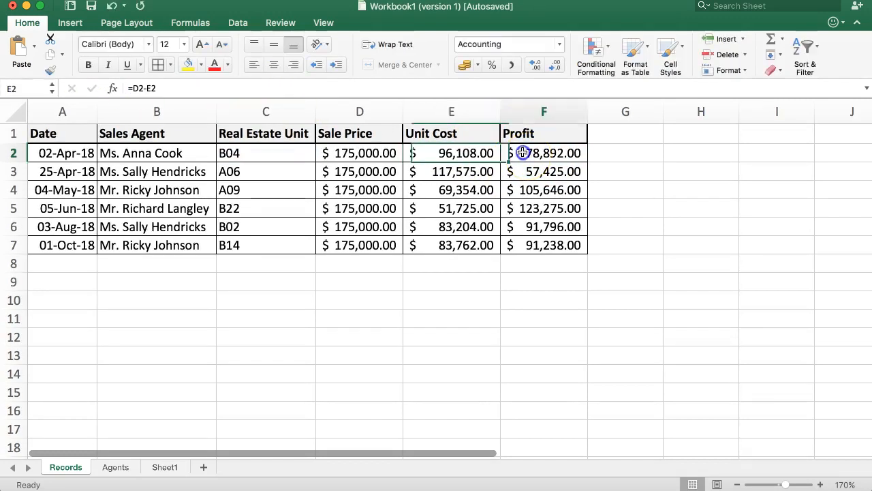
{"action": "left_click", "coordinate": [141, 88]}
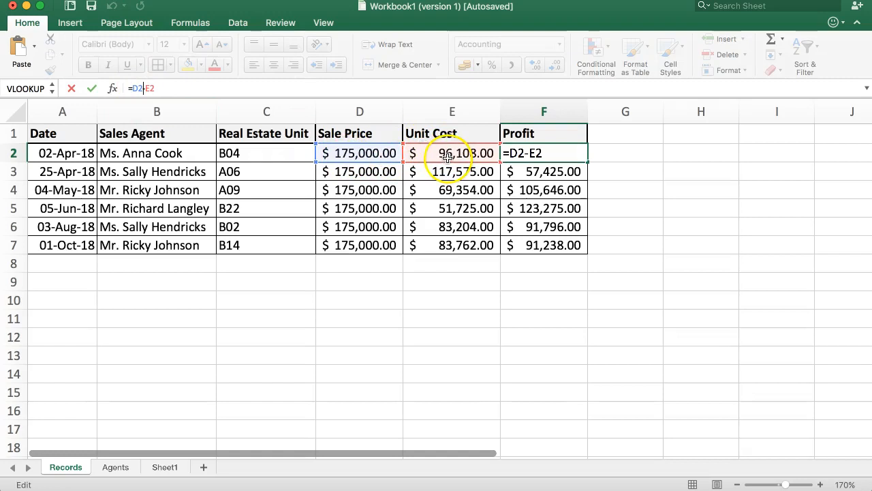
{"action": "key", "text": "Escape"}
{"action": "left_click", "coordinate": [451, 153]}
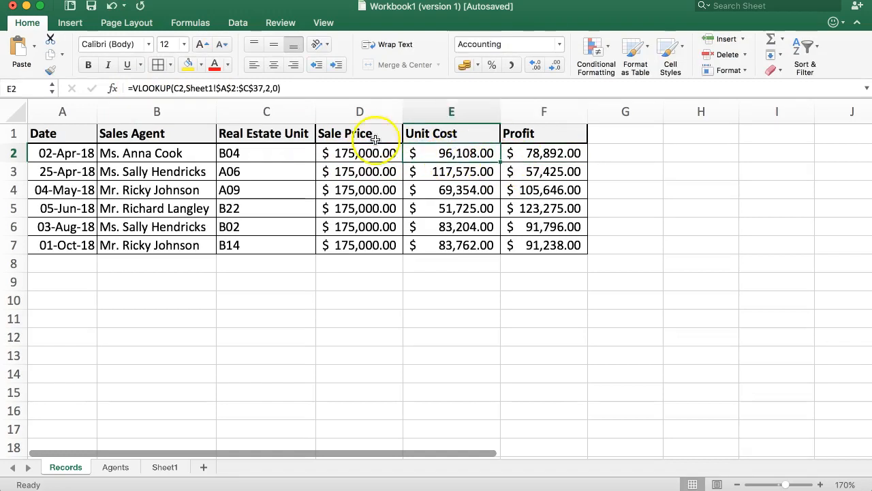
{"action": "left_click_drag", "start_coordinate": [299, 87], "coordinate": [100, 86]}
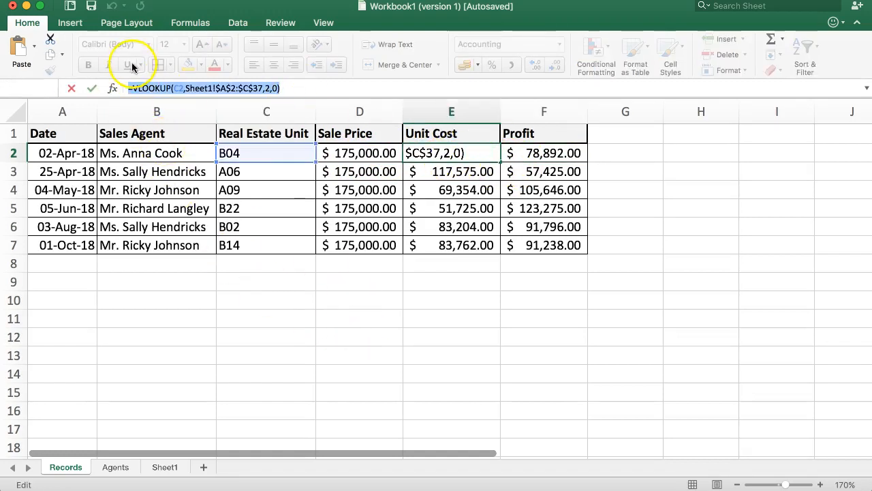
{"action": "key", "text": "Escape"}
{"action": "left_click", "coordinate": [525, 153]}
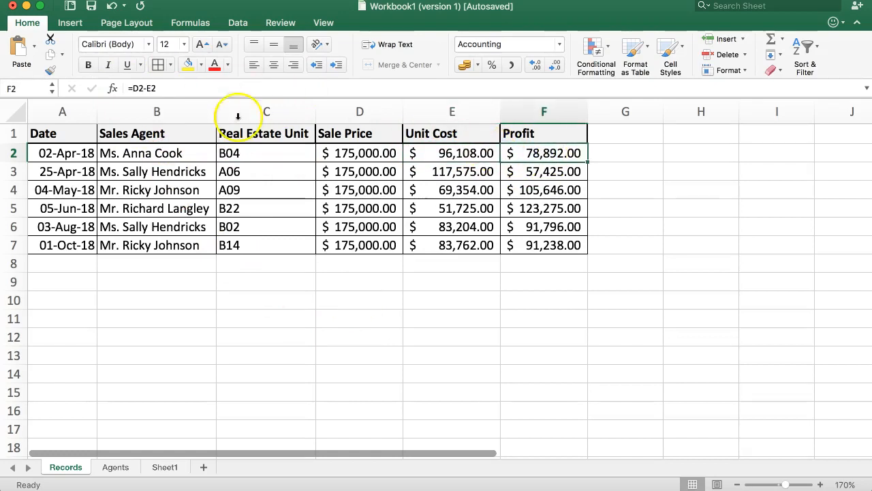
{"action": "left_click", "coordinate": [135, 89]}
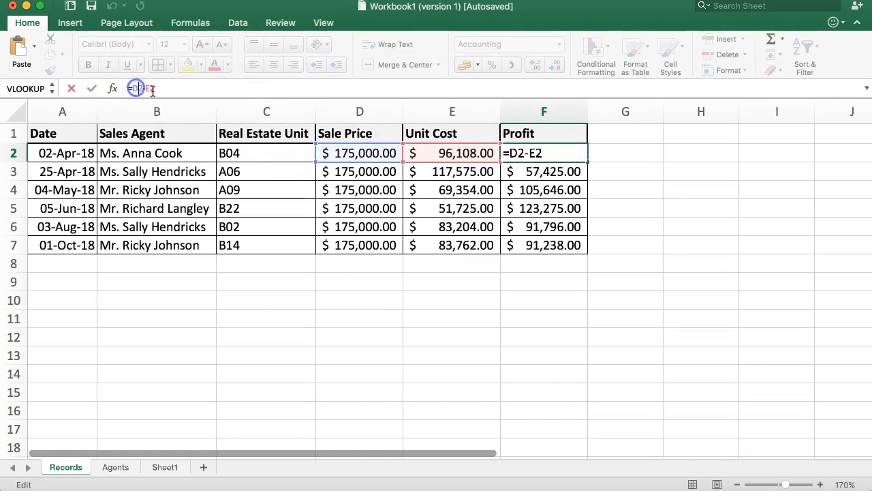
{"action": "left_click_drag", "start_coordinate": [149, 88], "coordinate": [167, 89]}
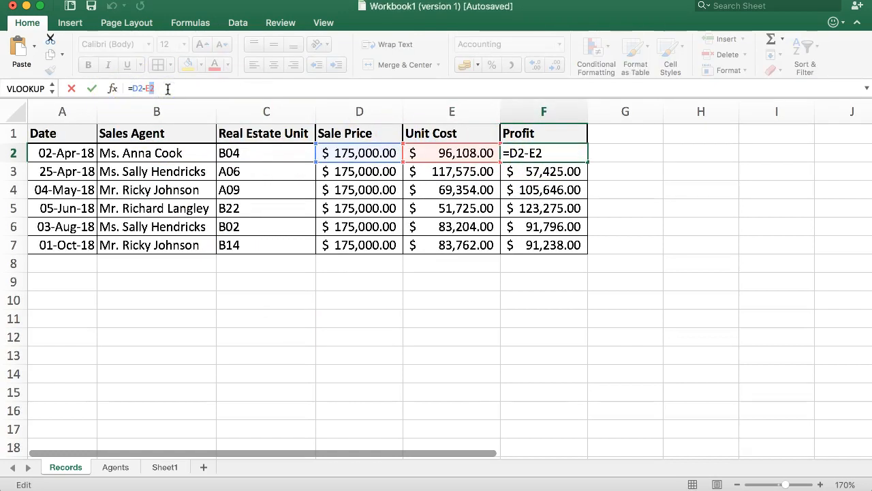
{"action": "key", "text": "Escape"}
Step: Replace the E2 reference in F2's profit formula with E2's copied lookup, giving =D2-VLOOKUP(C2,Sheet1!$A$2:$C$37,2,0)
{"action": "left_click", "coordinate": [442, 153]}
{"action": "left_click_drag", "start_coordinate": [296, 88], "coordinate": [133, 86]}
{"action": "key", "text": "ctrl+c"}
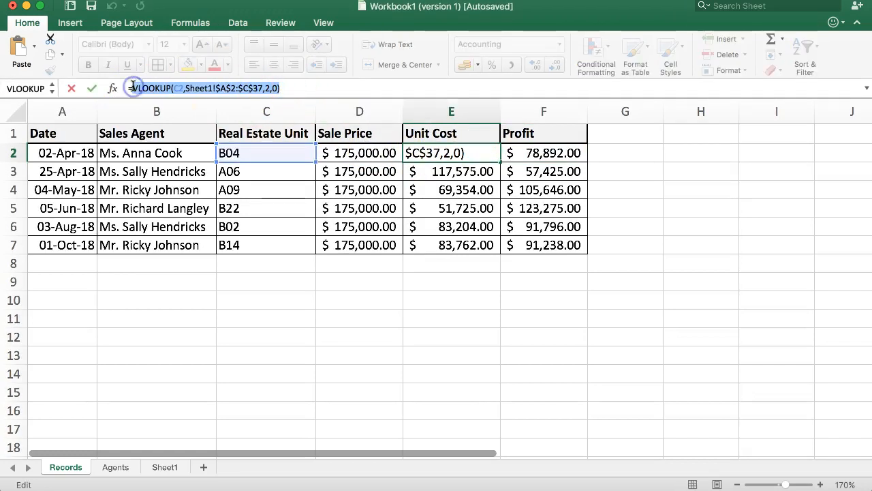
{"action": "key", "text": "Return"}
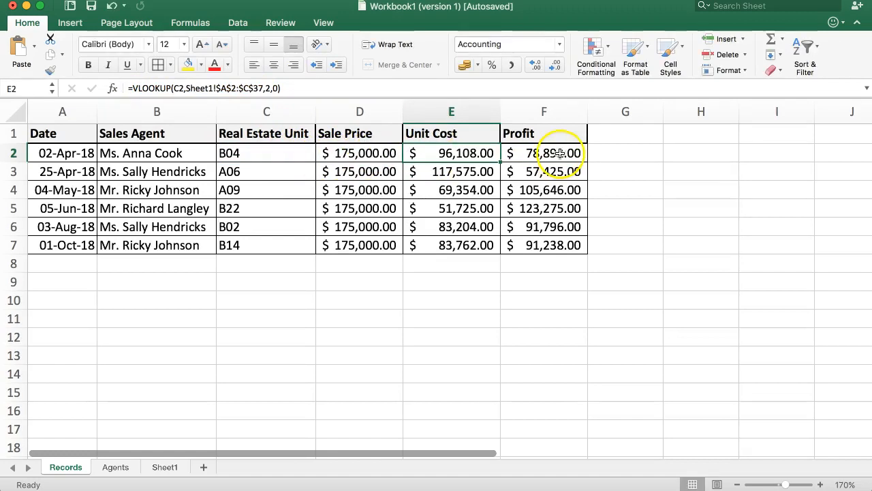
{"action": "left_click", "coordinate": [557, 151]}
{"action": "left_click", "coordinate": [145, 88]}
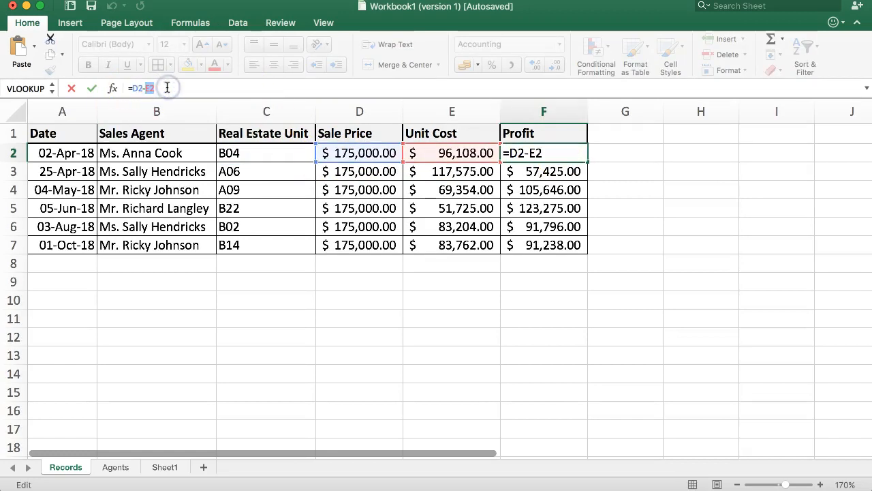
{"action": "key", "text": "ctrl+v"}
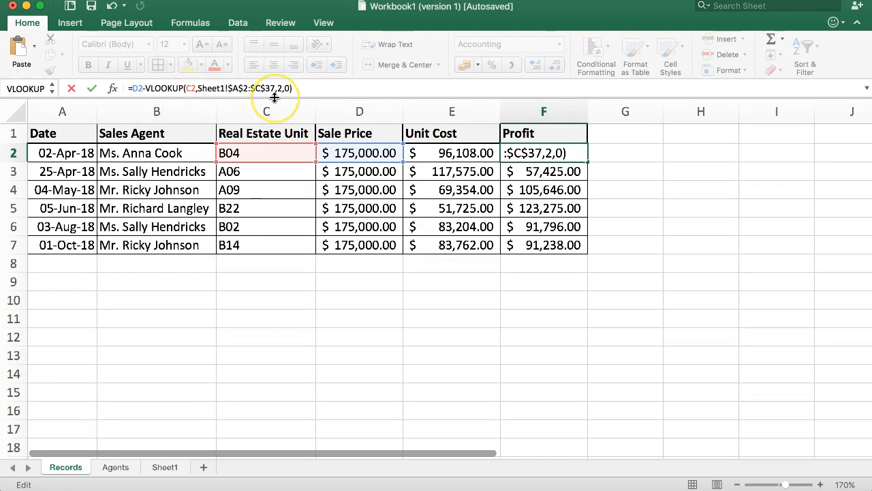
{"action": "key", "text": "Return"}
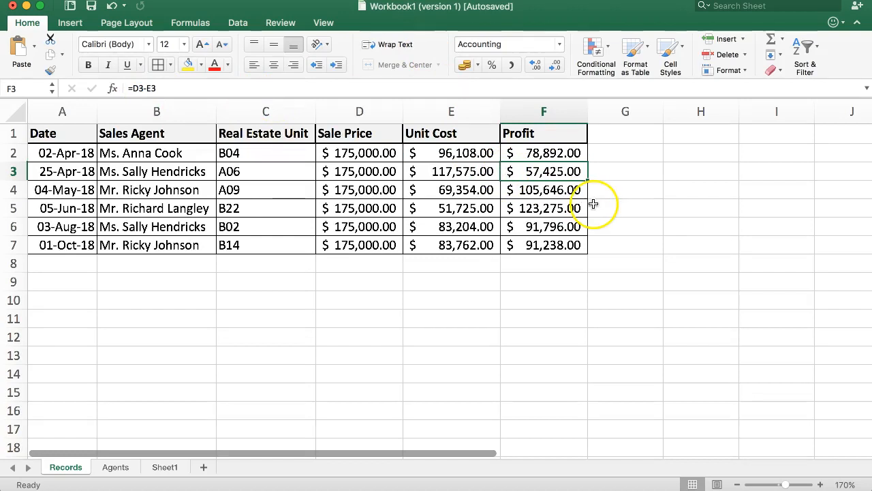
Step: Undo and redo F2's formula change to compare both versions, and fill the combined profit formula down through F7
{"action": "left_click", "coordinate": [547, 155]}
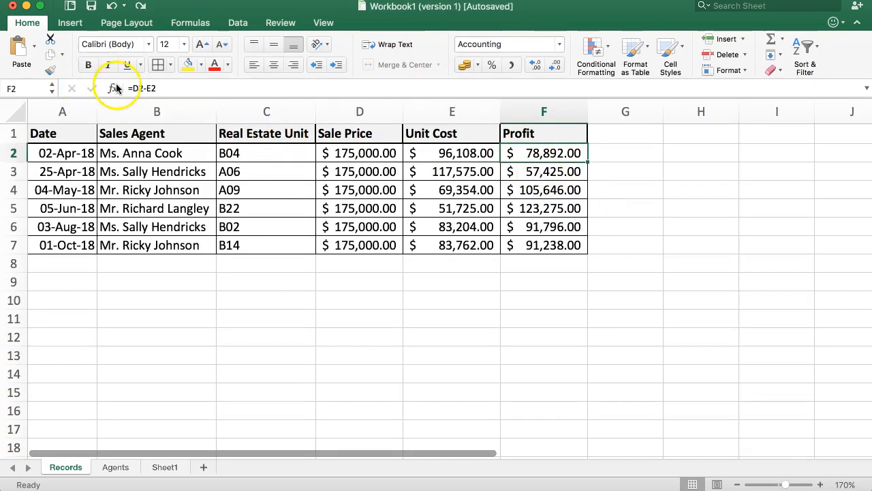
{"action": "left_click", "coordinate": [138, 6]}
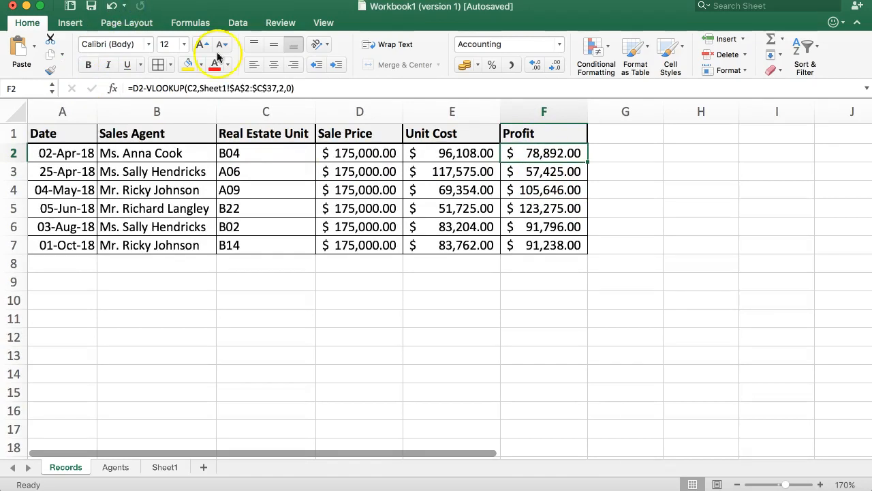
{"action": "left_click", "coordinate": [552, 152]}
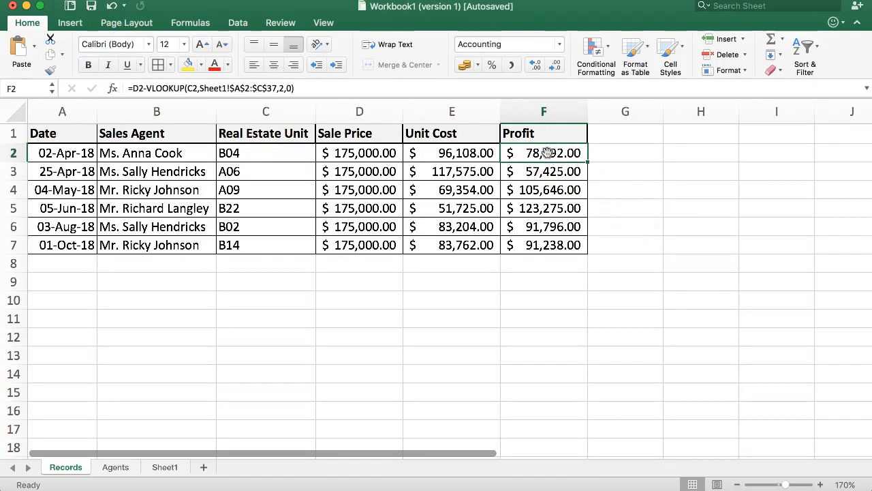
{"action": "double_click", "coordinate": [586, 160]}
{"action": "left_click_drag", "start_coordinate": [542, 154], "coordinate": [541, 250]}
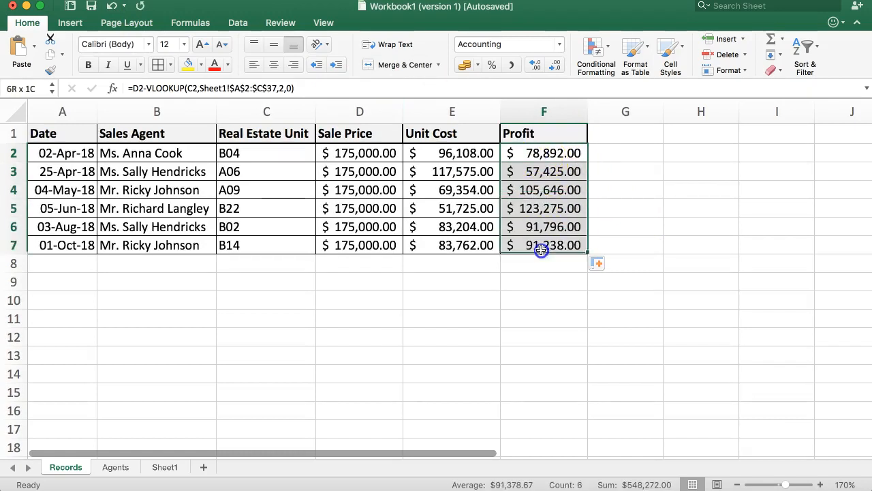
Step: Set the last record's real estate unit in C7 to A01 to test the profit formula
{"action": "left_click", "coordinate": [286, 246]}
{"action": "left_click", "coordinate": [319, 246]}
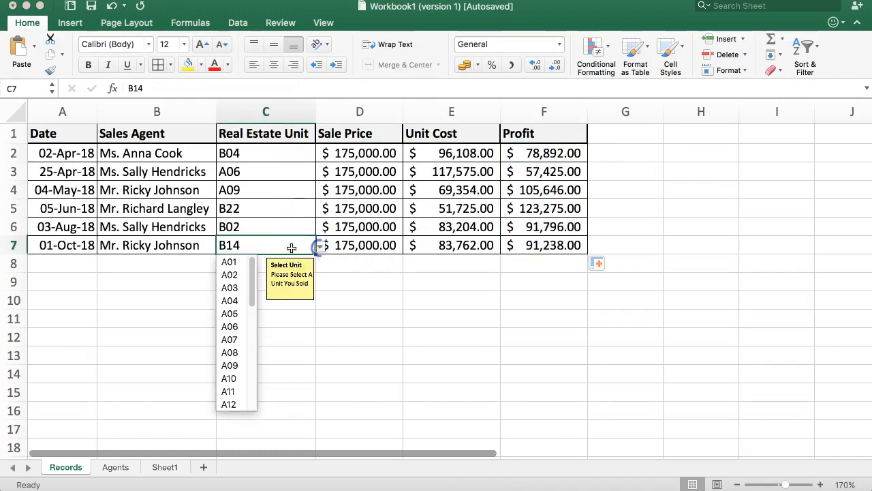
{"action": "left_click", "coordinate": [229, 262]}
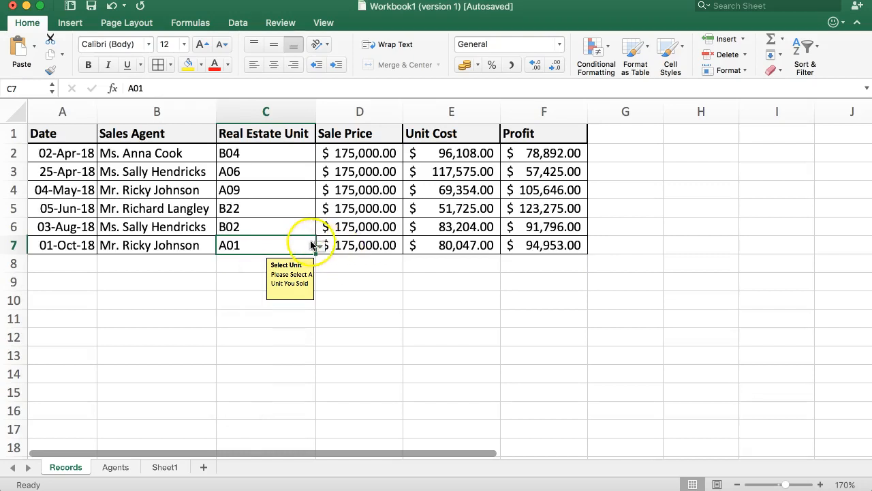
Step: Change the last record's real estate unit in C7 to A02 and check its sale price, unit cost and profit cells
{"action": "left_click", "coordinate": [315, 247]}
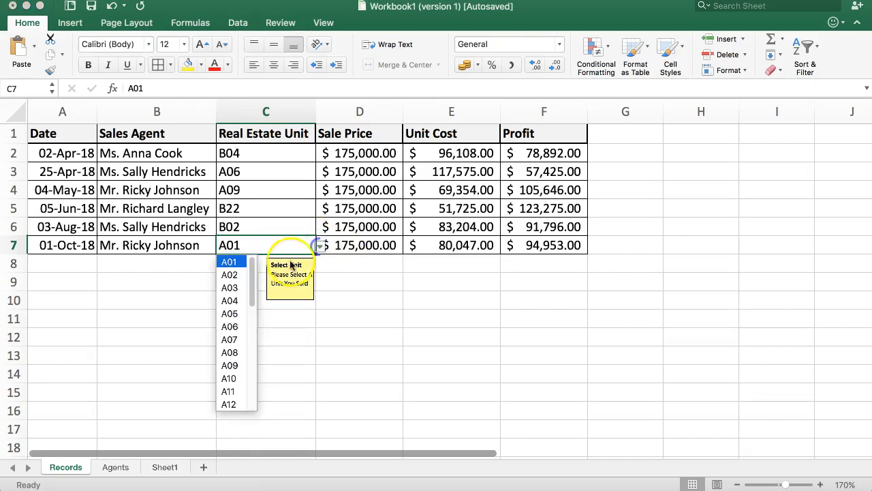
{"action": "left_click", "coordinate": [234, 274]}
{"action": "left_click", "coordinate": [517, 246]}
{"action": "left_click", "coordinate": [437, 245]}
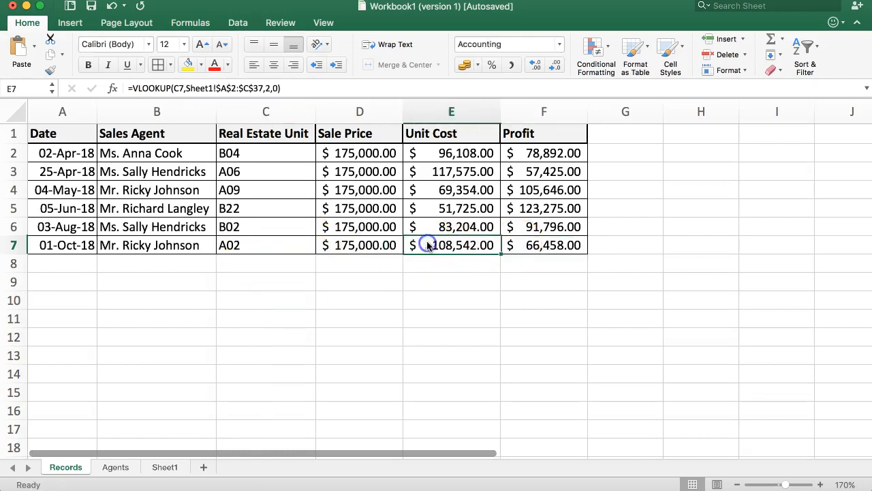
{"action": "left_click", "coordinate": [356, 251]}
{"action": "left_click", "coordinate": [541, 249]}
{"action": "left_click", "coordinate": [390, 245]}
Step: Delete the Unit Cost column from the Records sheet
{"action": "left_click", "coordinate": [453, 90]}
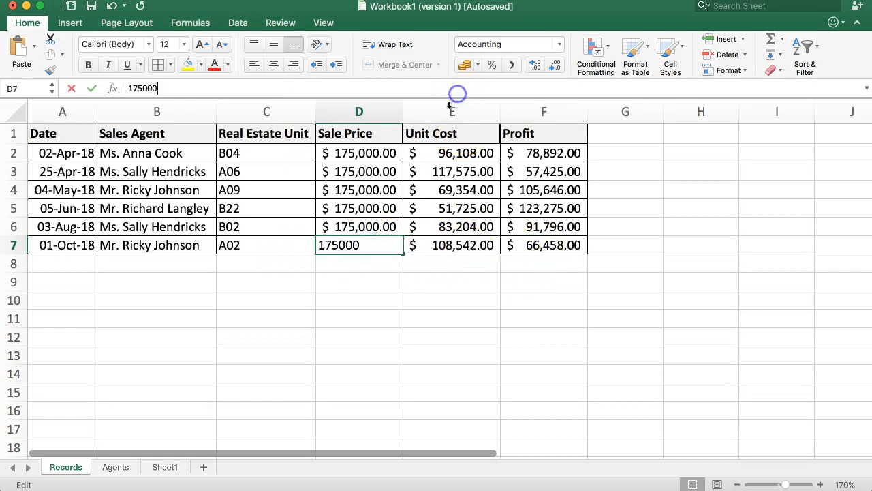
{"action": "right_click", "coordinate": [450, 111]}
{"action": "left_click", "coordinate": [470, 187]}
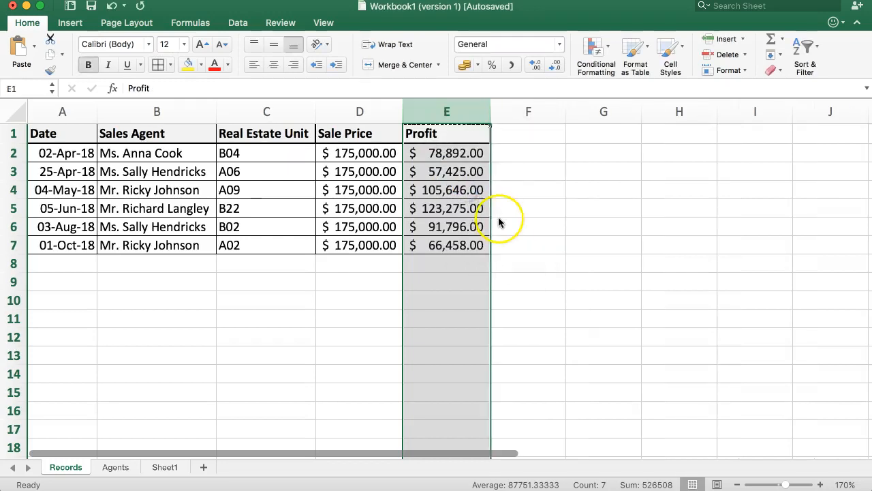
{"action": "left_click", "coordinate": [502, 225]}
Step: Inspect the profit formula now in E2 and look over the sales records from A2 to E6
{"action": "left_click", "coordinate": [449, 167]}
{"action": "left_click", "coordinate": [441, 151]}
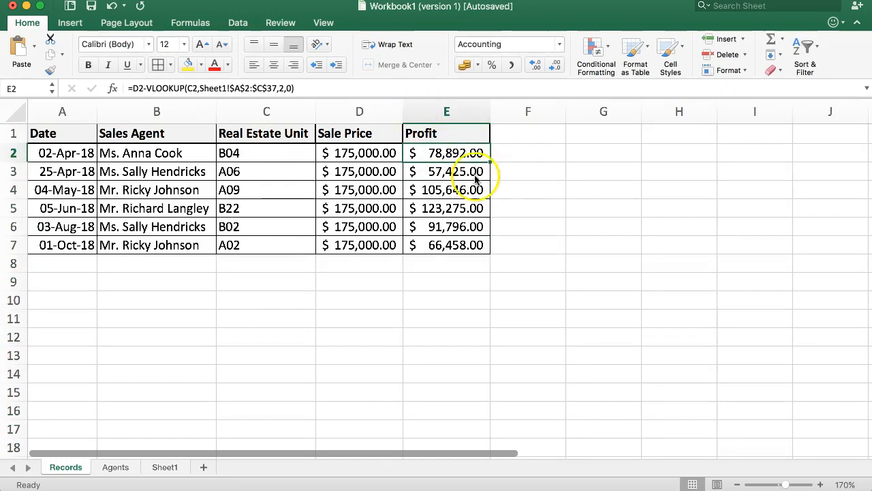
{"action": "left_click", "coordinate": [405, 185]}
{"action": "left_click_drag", "start_coordinate": [75, 155], "coordinate": [444, 228]}
{"action": "left_click", "coordinate": [443, 153]}
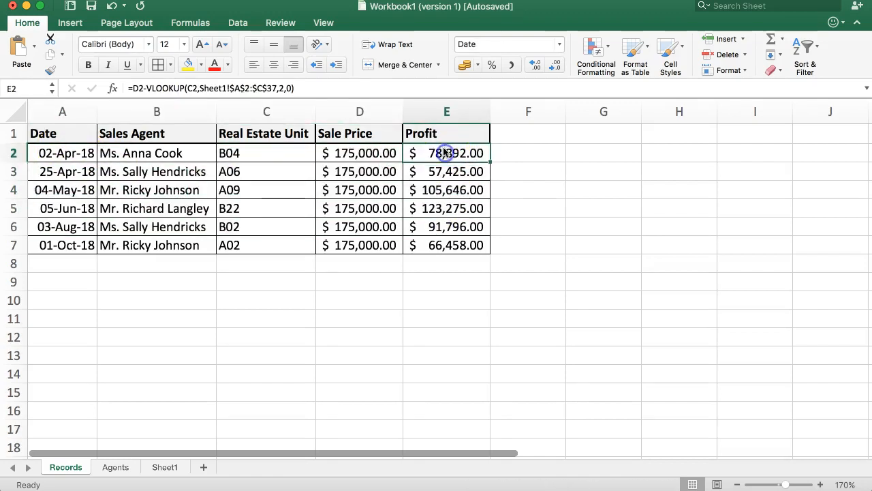